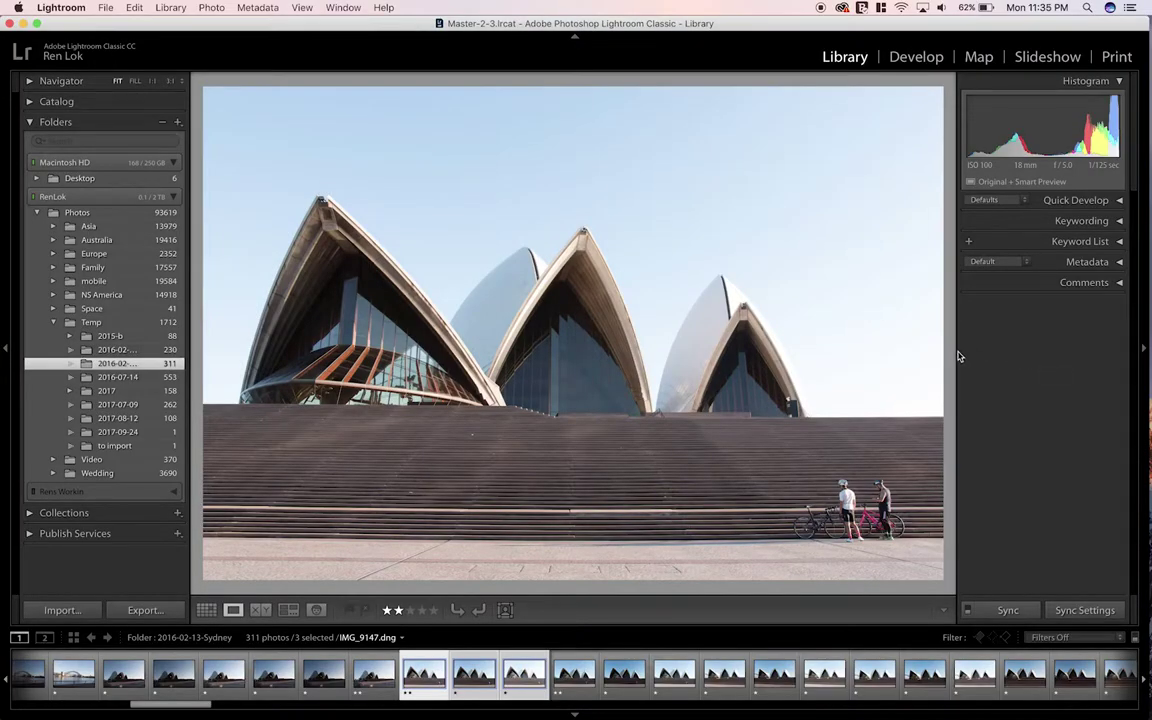
Step: Compare the bracketed exposures IMG_9147, IMG_9148 and IMG_9149 one by one
left_click_drag(957, 356, 980, 347)
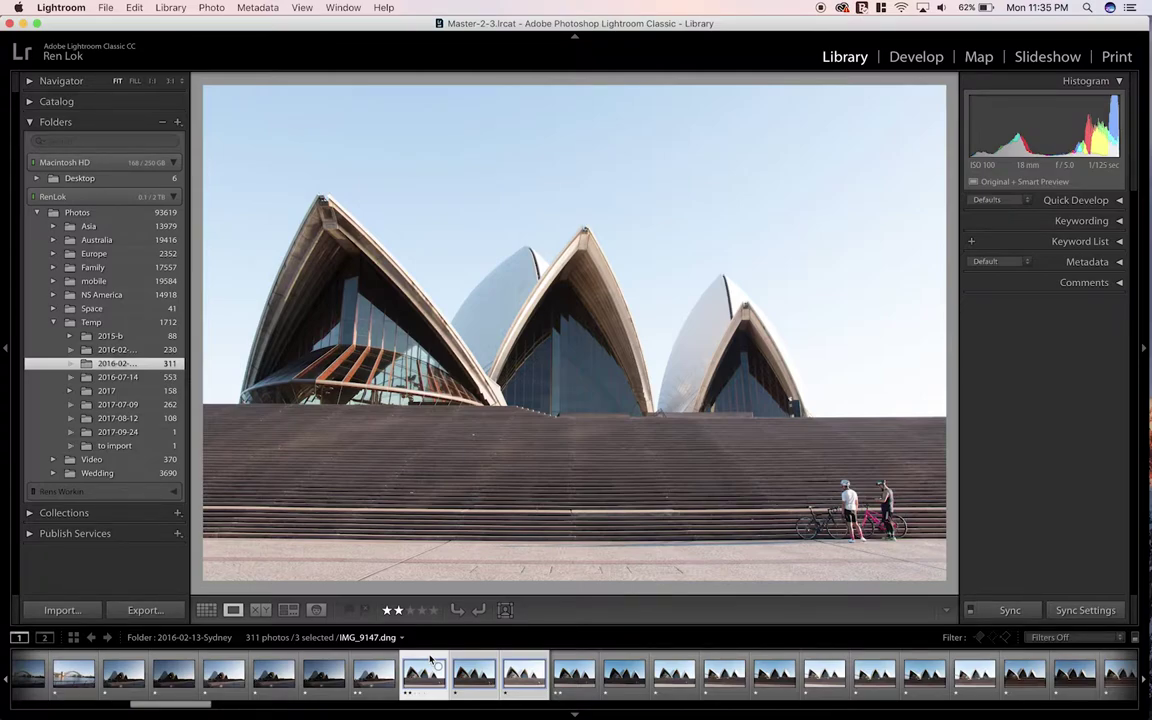
key("Right")
key("Right")
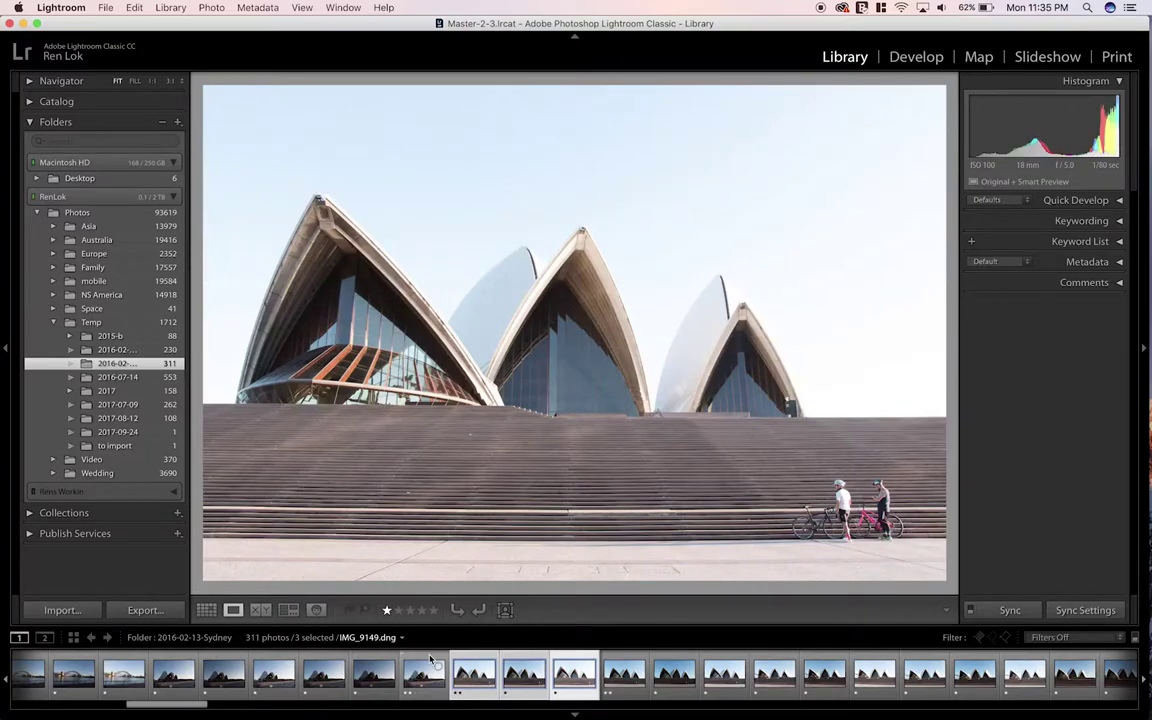
key("Left")
key("Left")
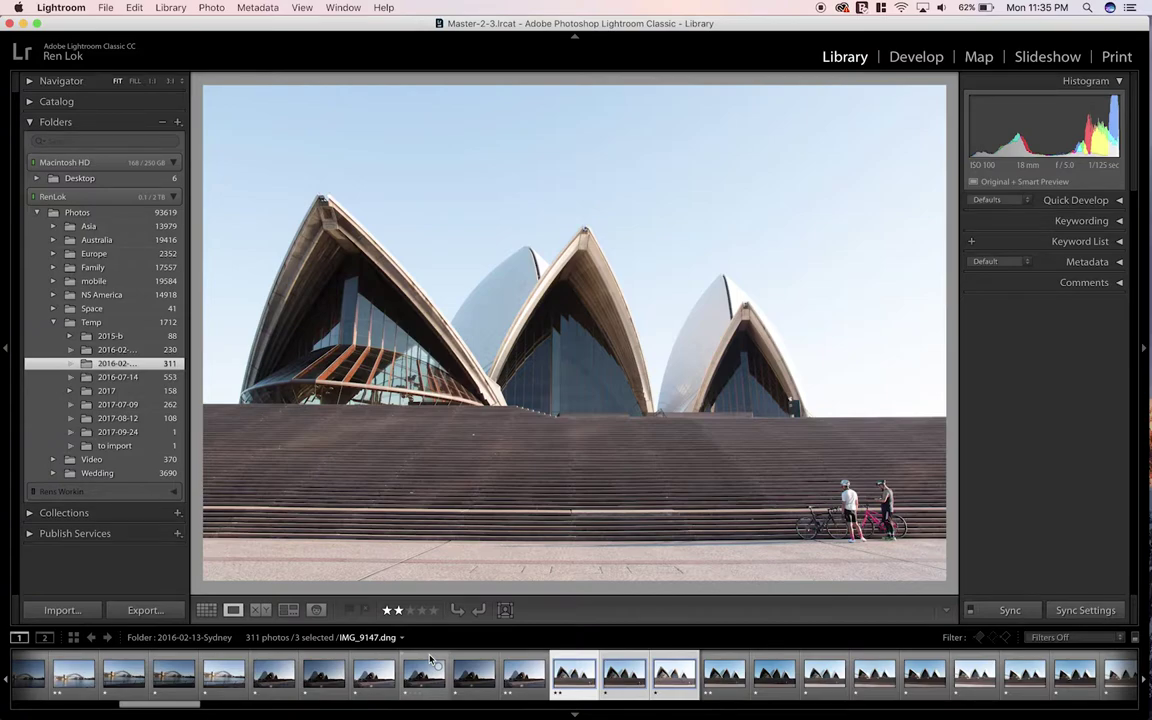
key("Right")
key("Right")
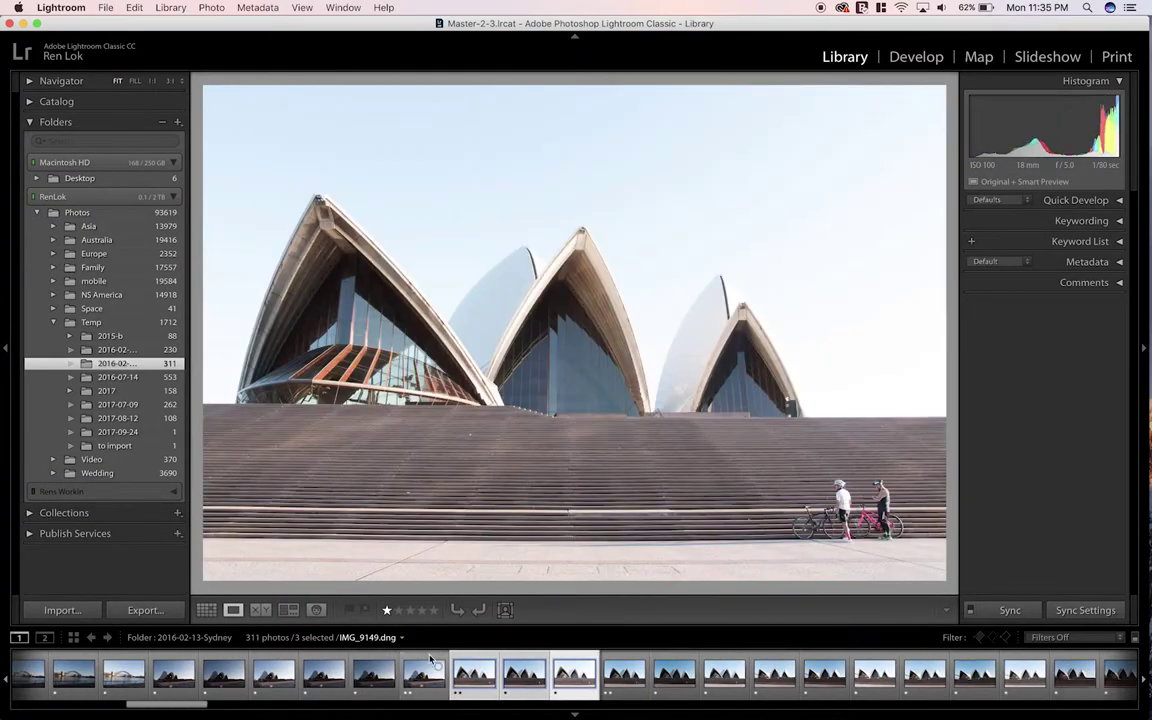
key("Left")
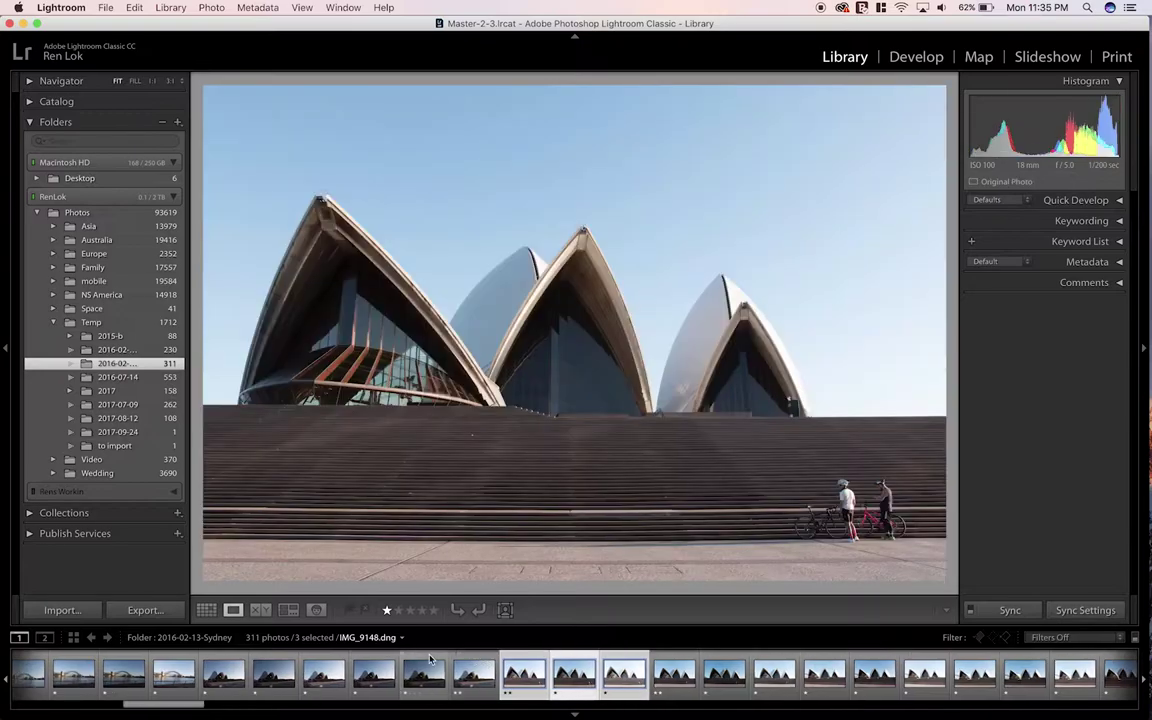
key("Left")
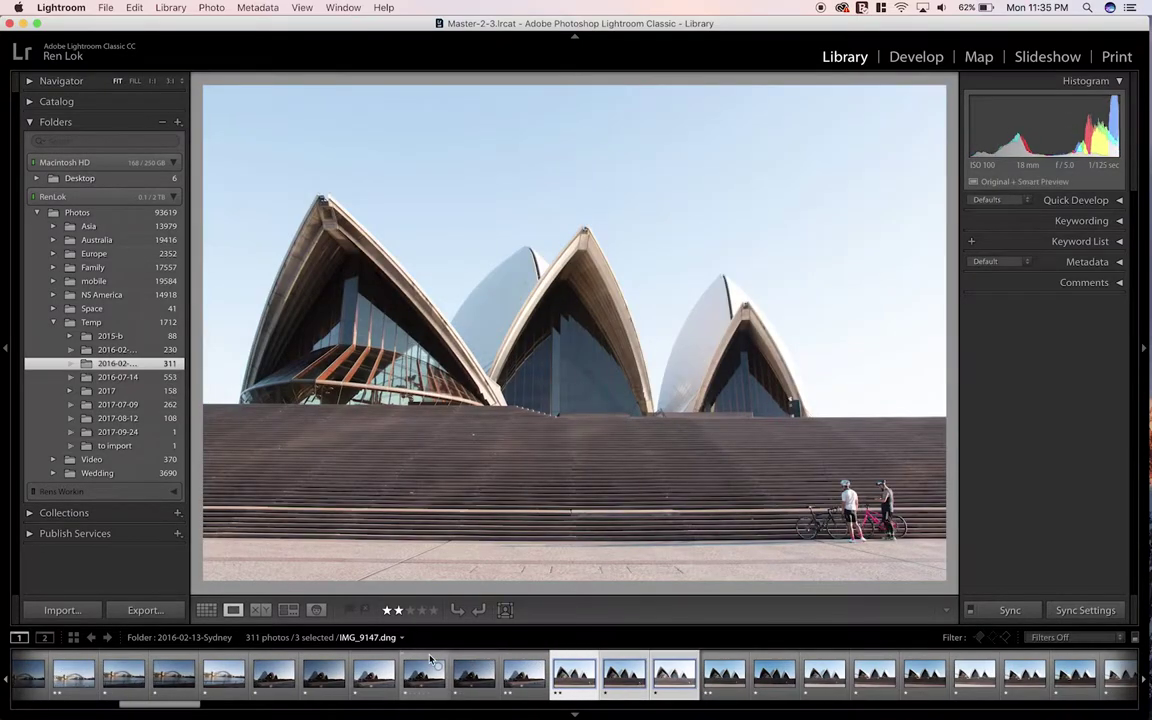
key("Right")
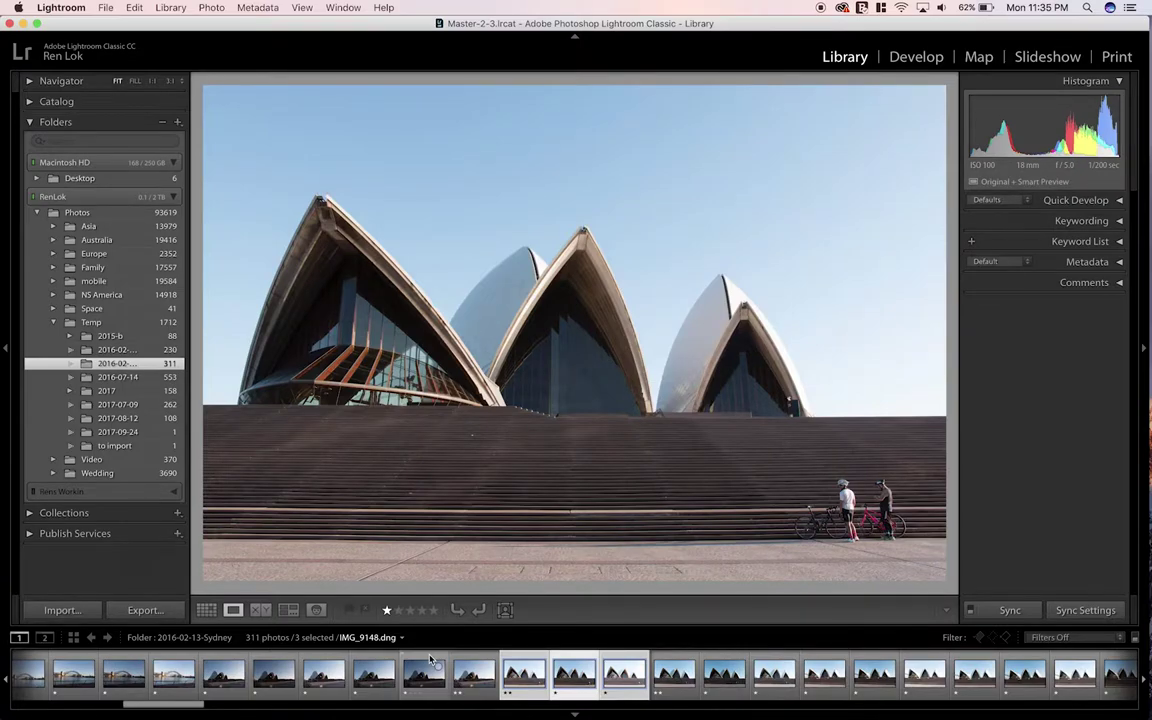
Step: Select all three bracketed frames, starting from IMG_9147
key("Right")
key("shift+Left")
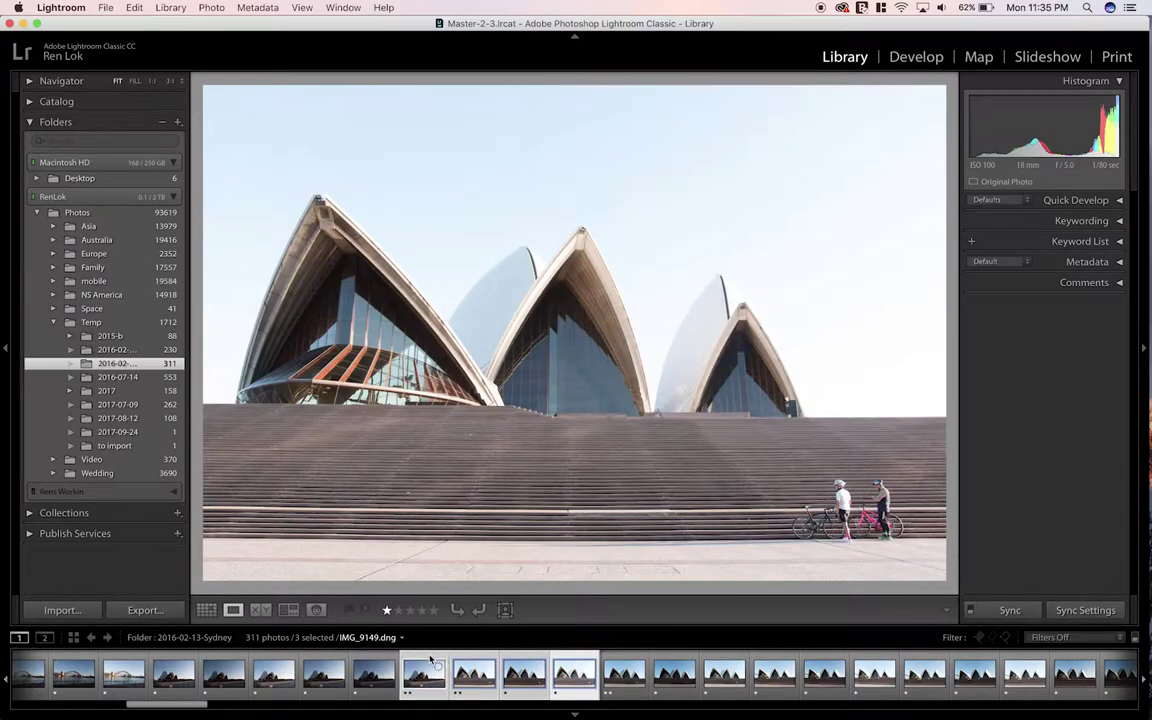
key("shift+Left")
left_click(466, 677)
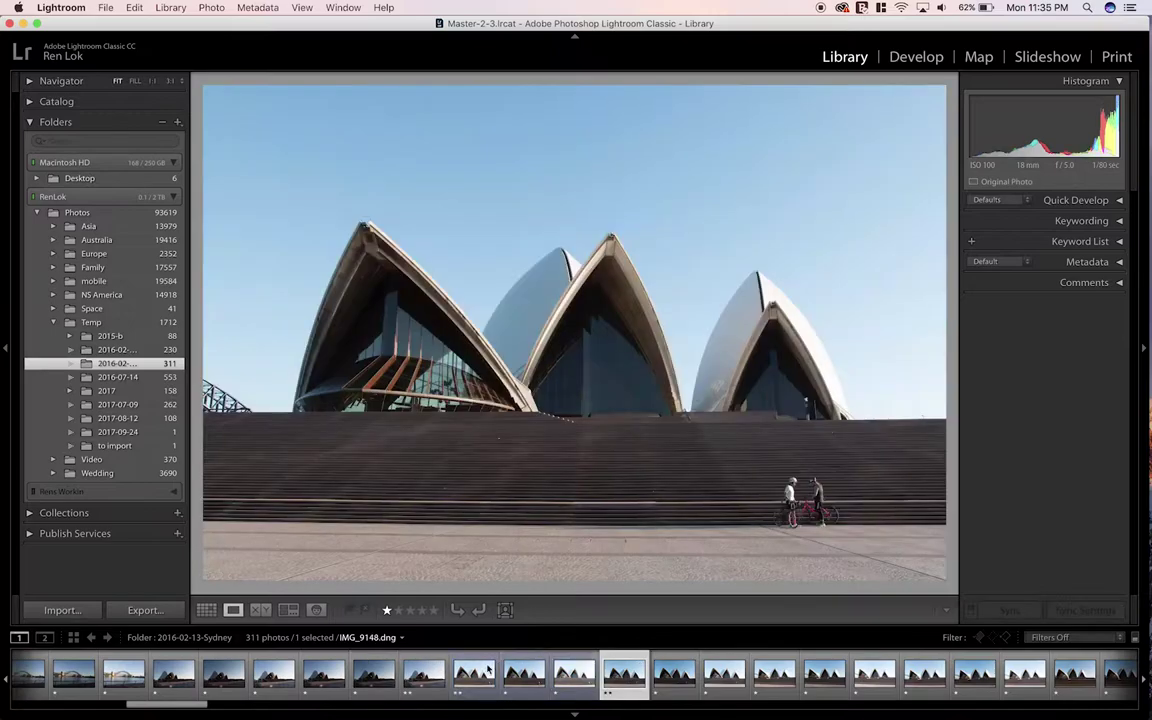
left_click(574, 677, "shift")
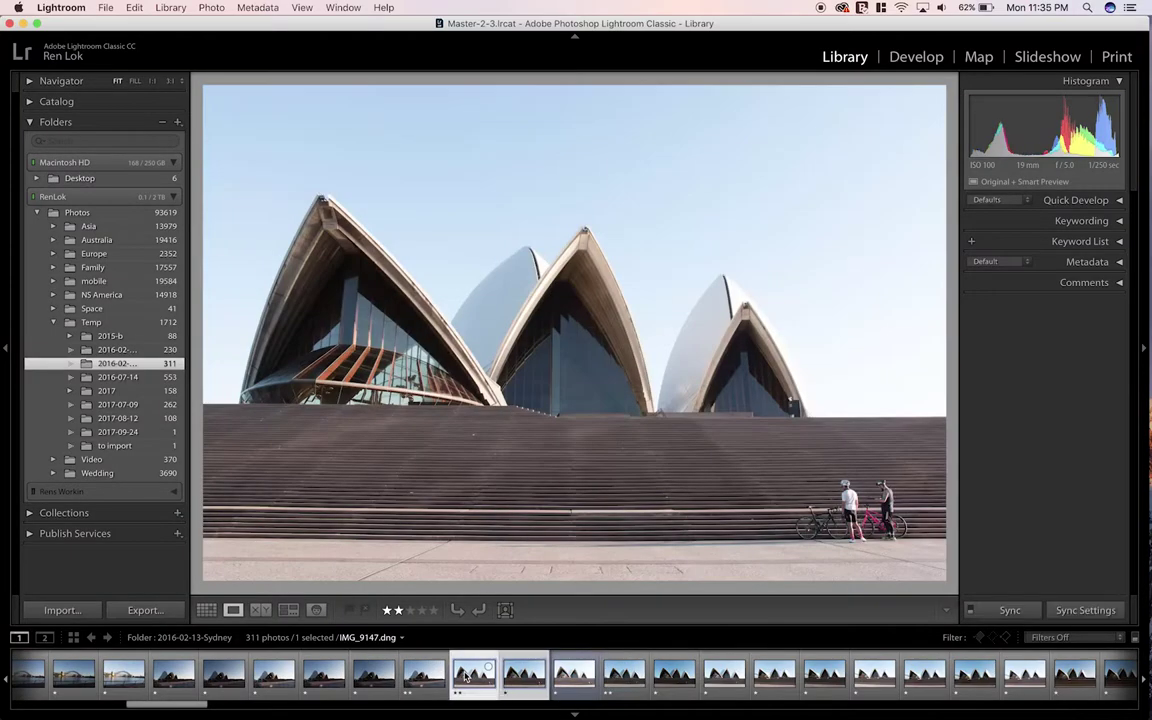
left_click(516, 681)
Step: Merge the three selected exposures to HDR with Deghost Amount set to Medium
right_click(516, 681)
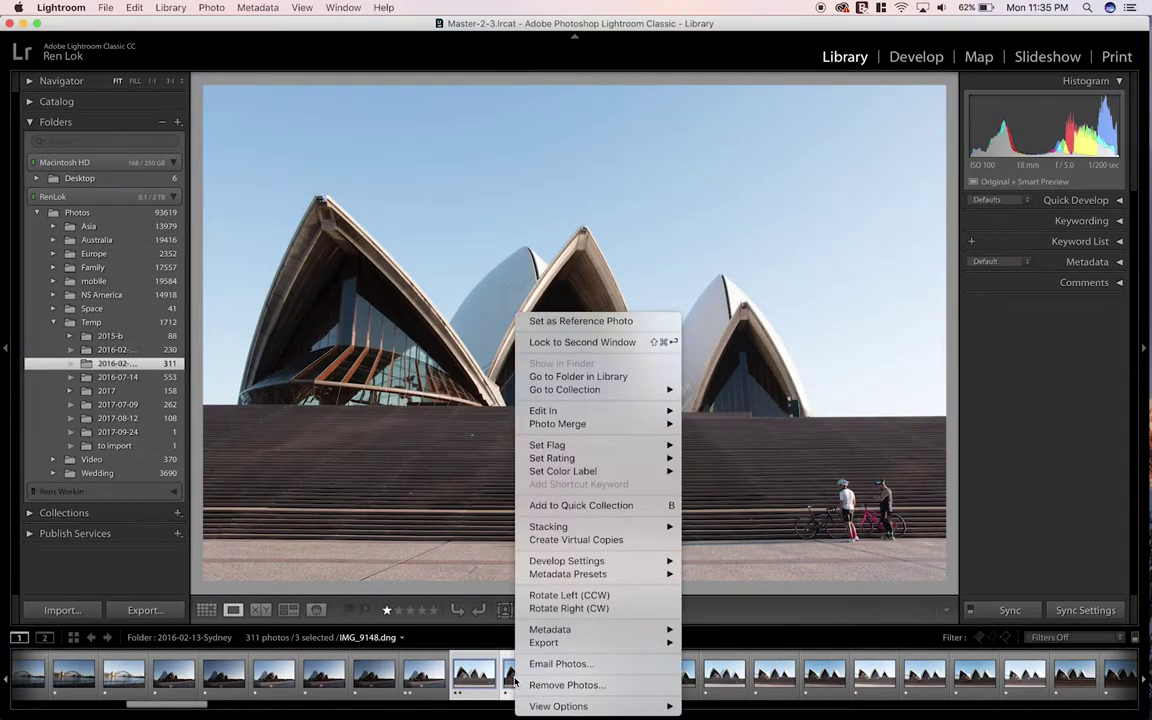
mouse_move(558, 424)
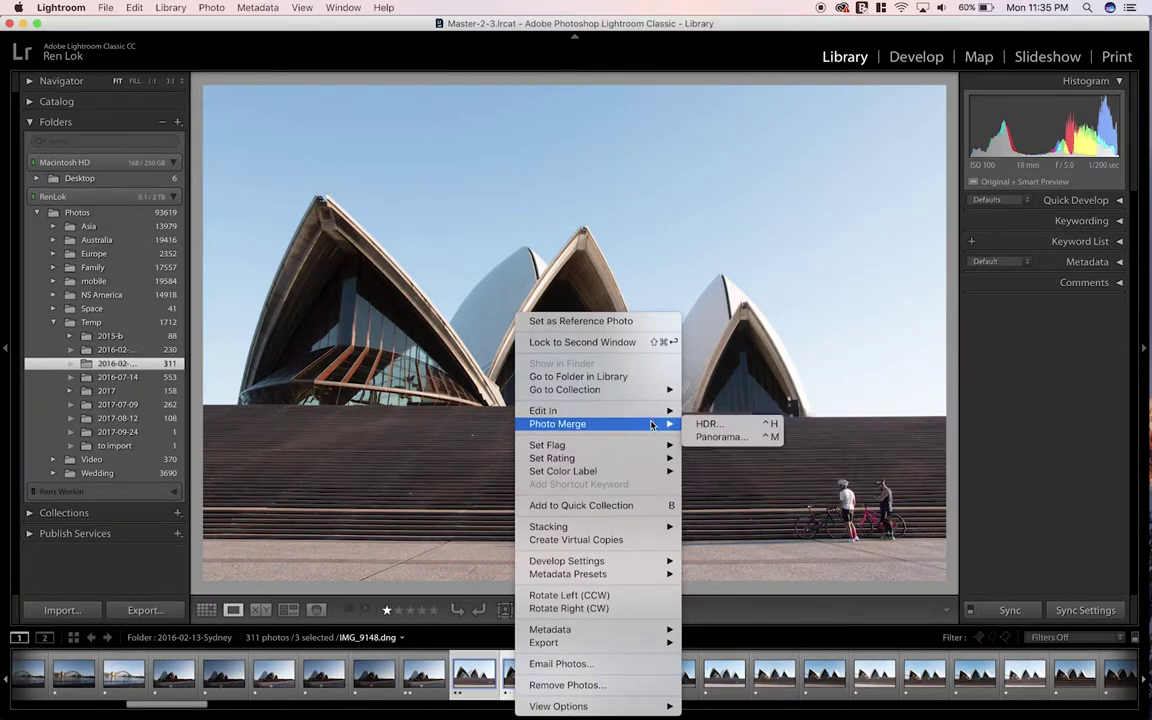
left_click(702, 421)
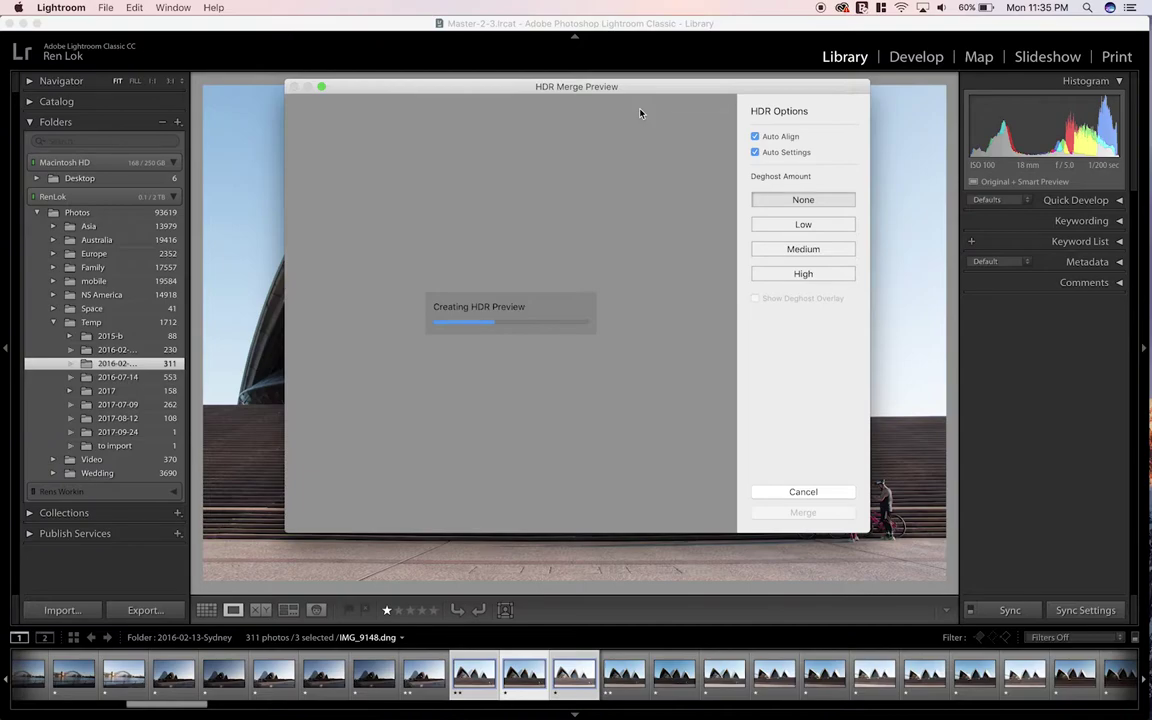
left_click(794, 251)
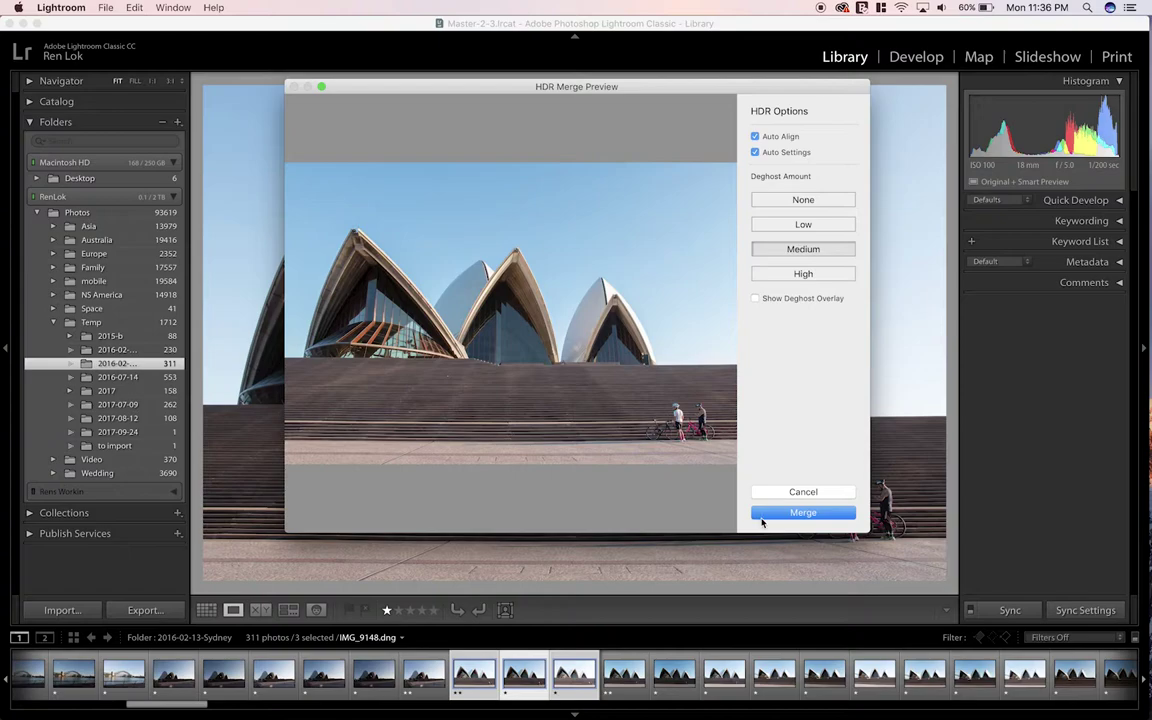
left_click(766, 514)
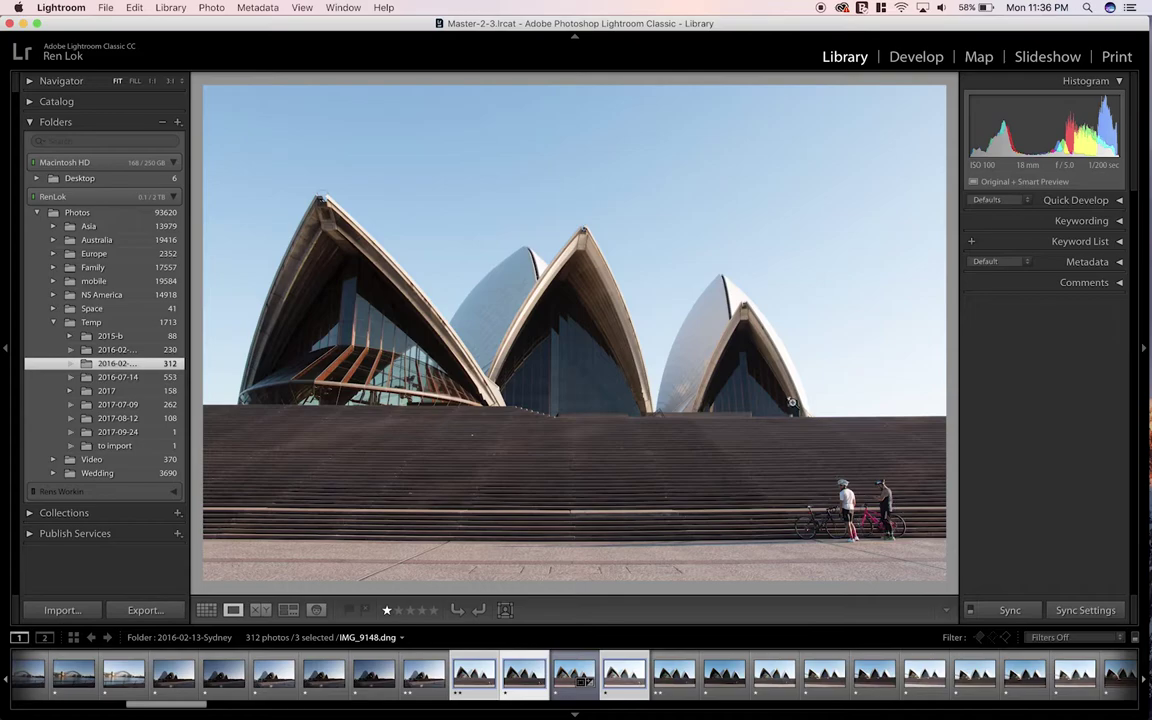
Step: Compare IMG_9148-HDR.dng against each original exposure, ending on the HDR file
left_click(560, 674)
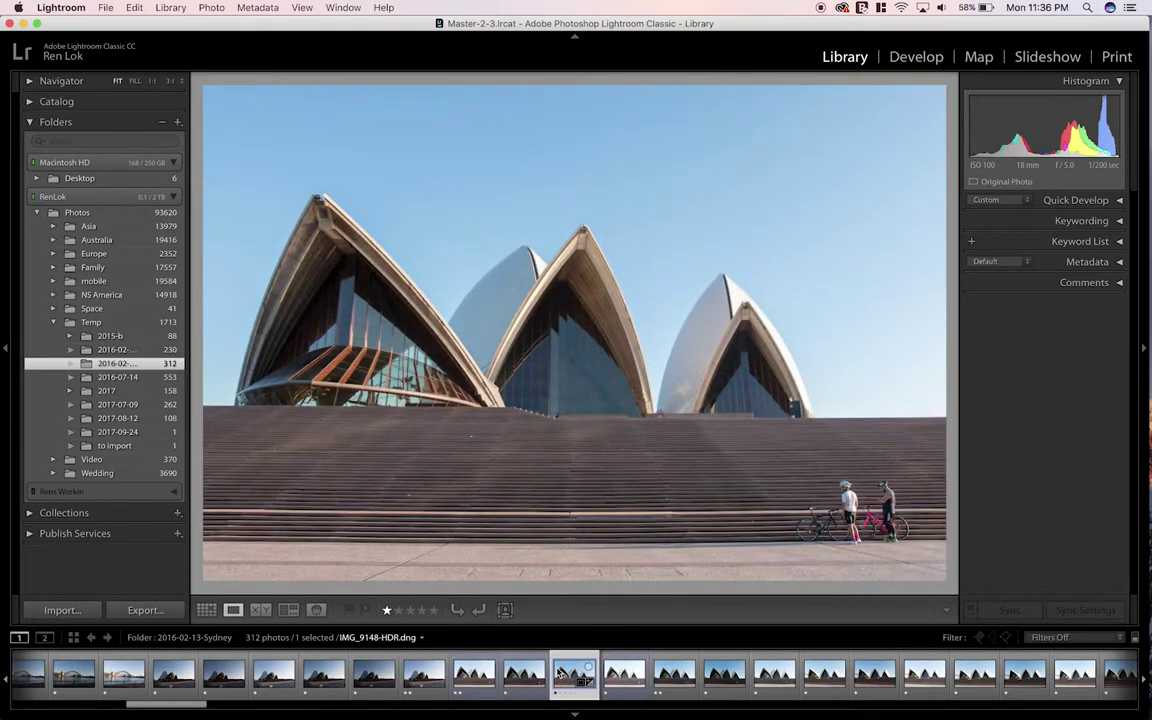
left_click(632, 676, "super")
left_click(474, 674, "shift")
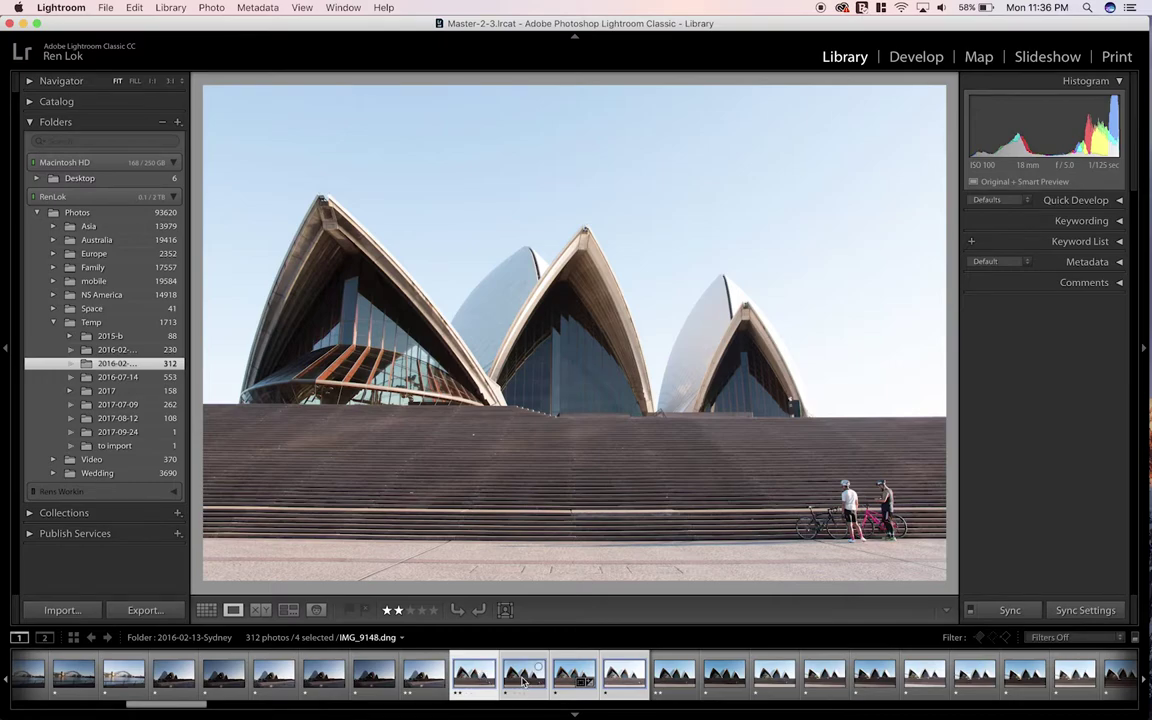
left_click(522, 680)
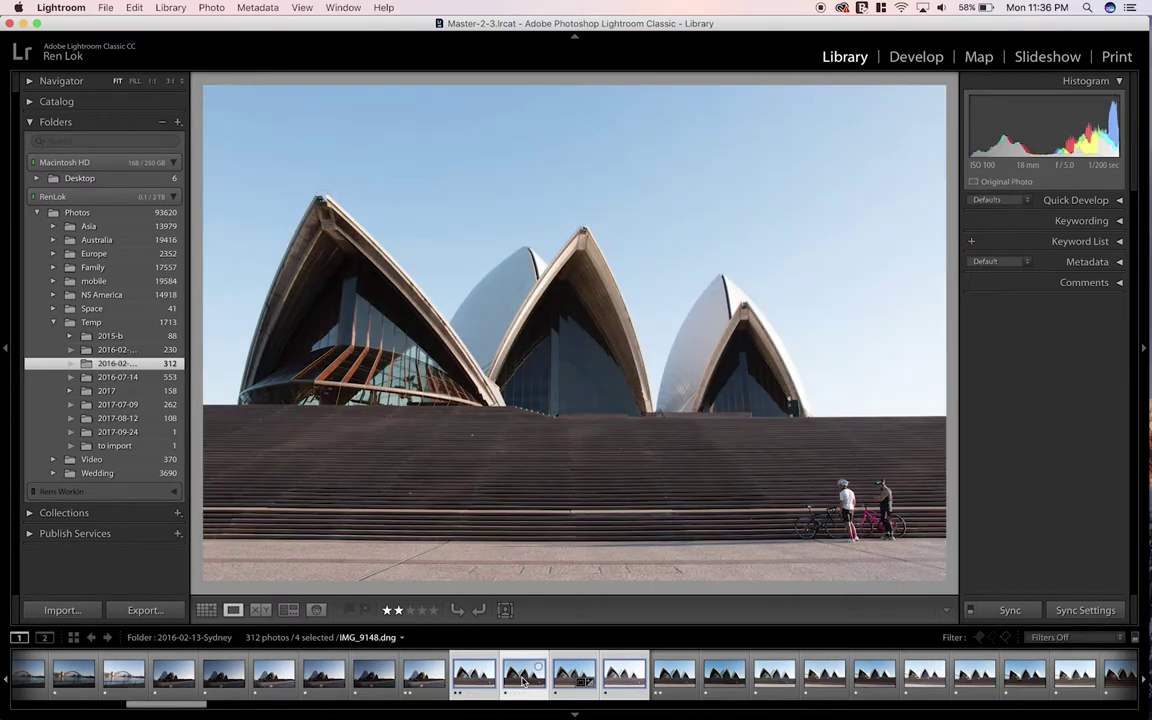
left_click(624, 677)
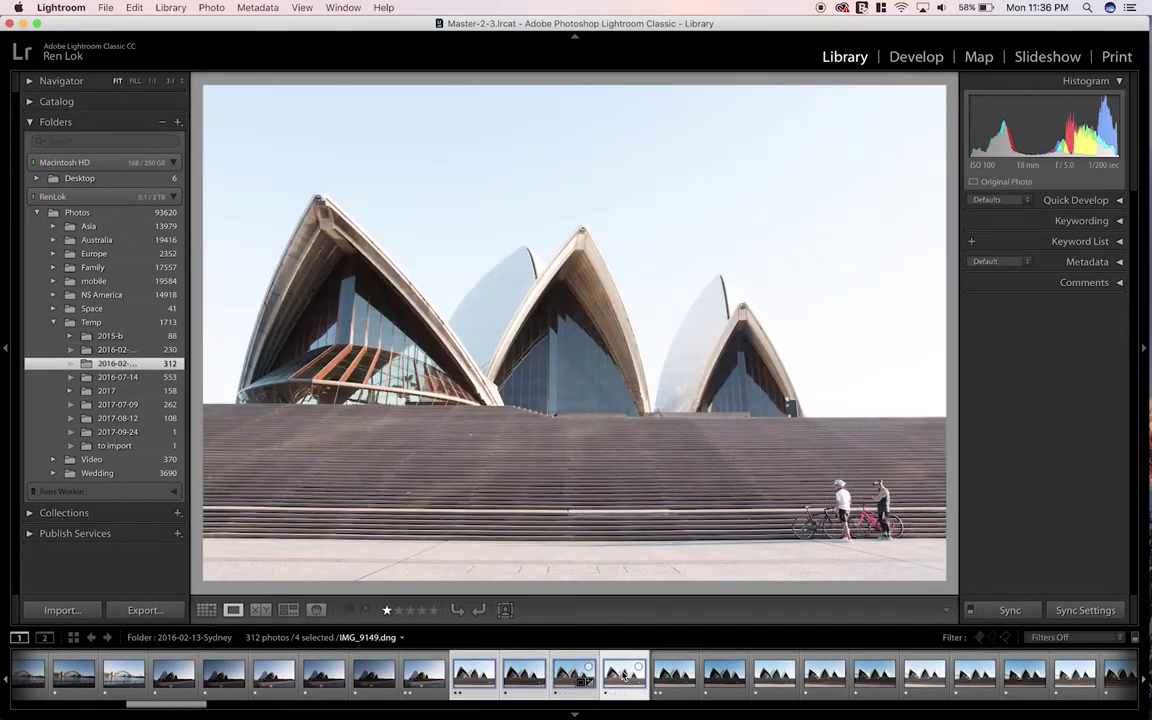
left_click(567, 680)
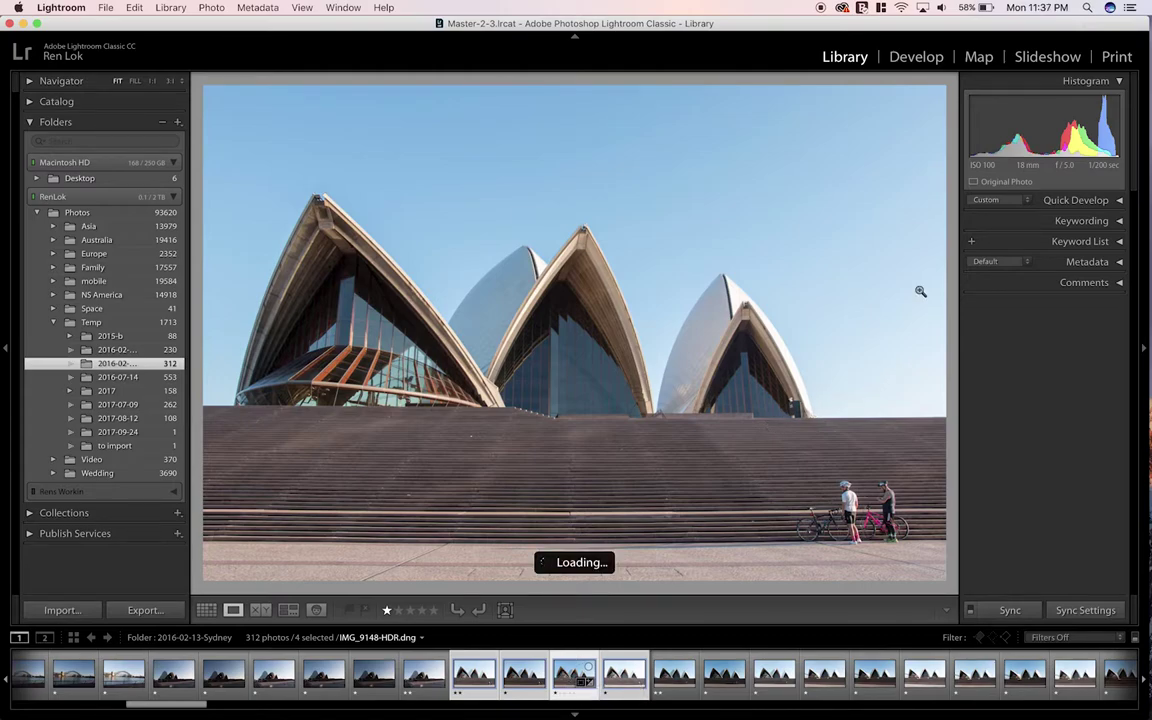
Step: Open IMG_9148-HDR.dng in Develop and lower Highlights from -73 to -100
key("super+j")
key("d")
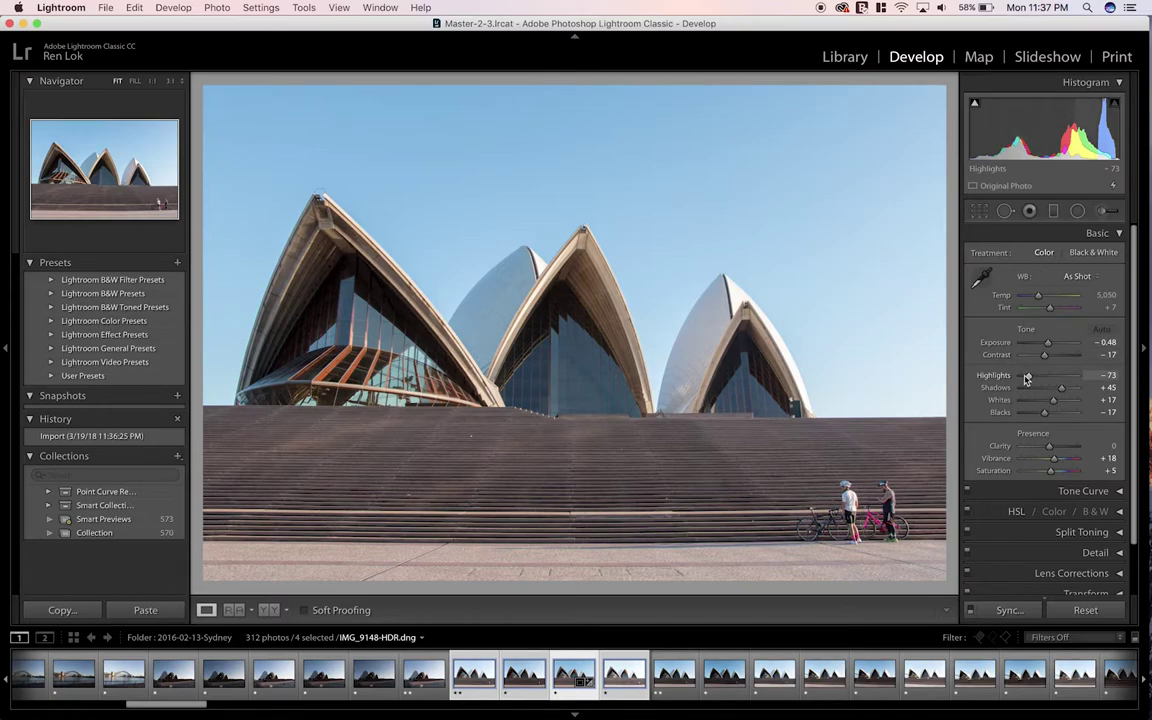
left_click_drag(1025, 378, 1024, 380)
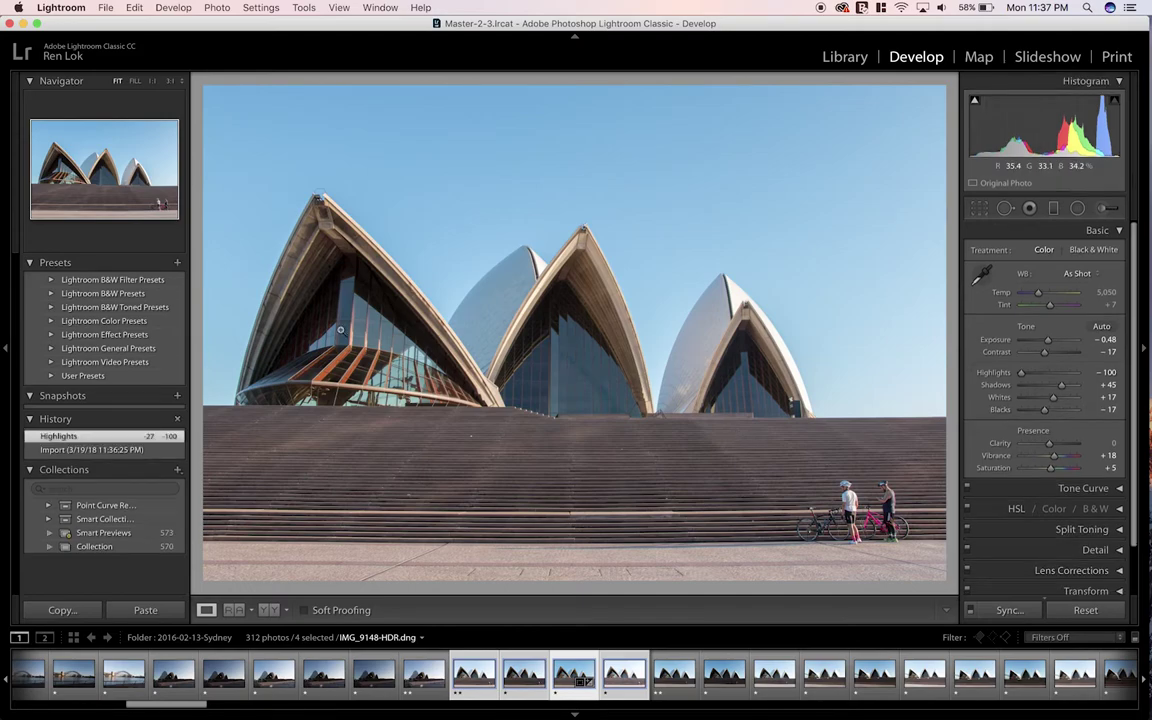
scroll(1000, 430, "down", 1)
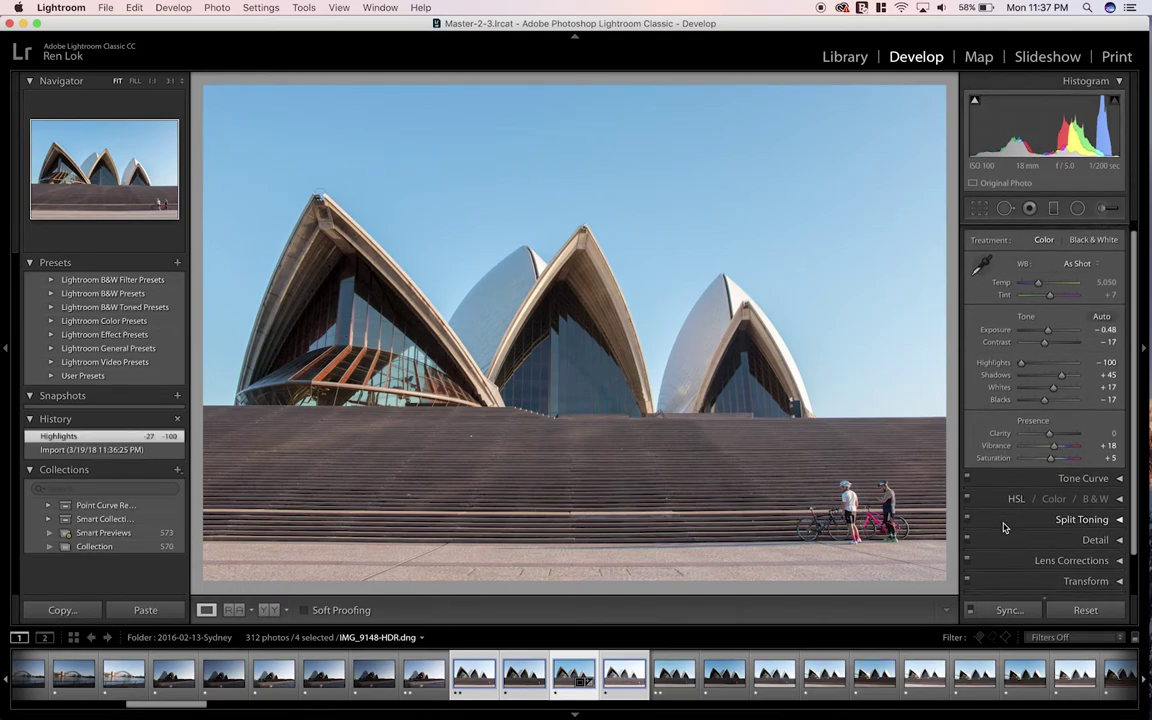
scroll(1063, 585, "down", 2)
Step: Add a post-crop vignette with Amount -15 and Feather 100 in the Effects panel
left_click(1072, 578)
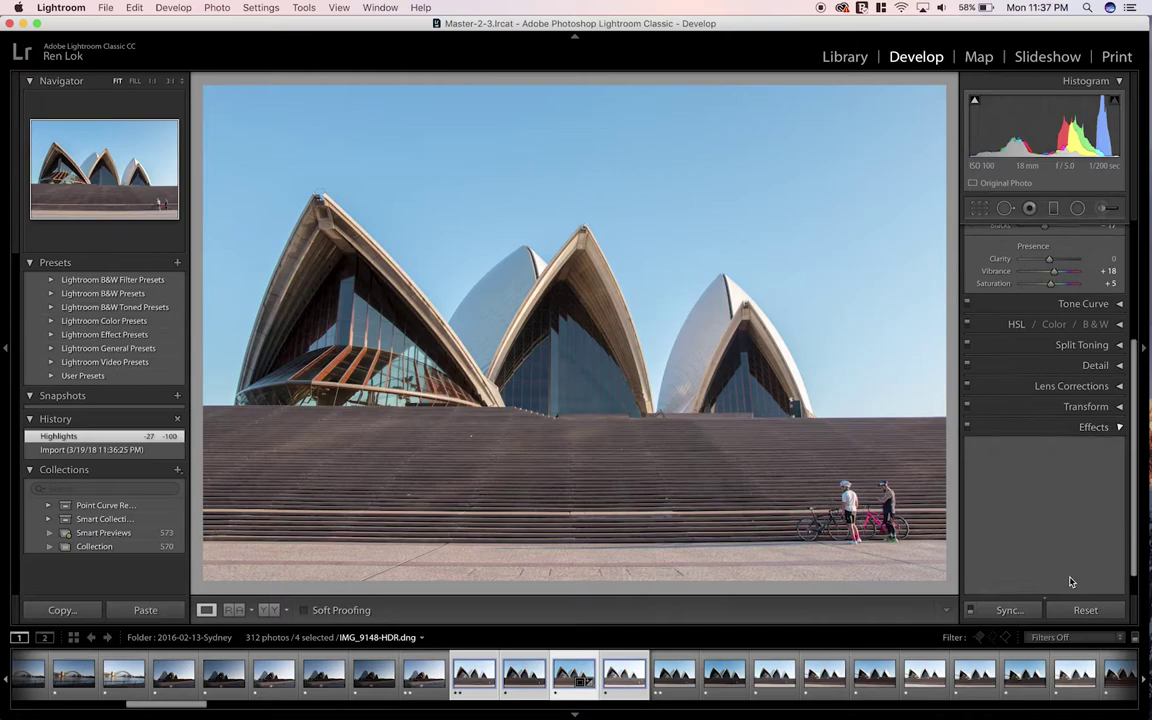
left_click_drag(1043, 445, 1020, 456)
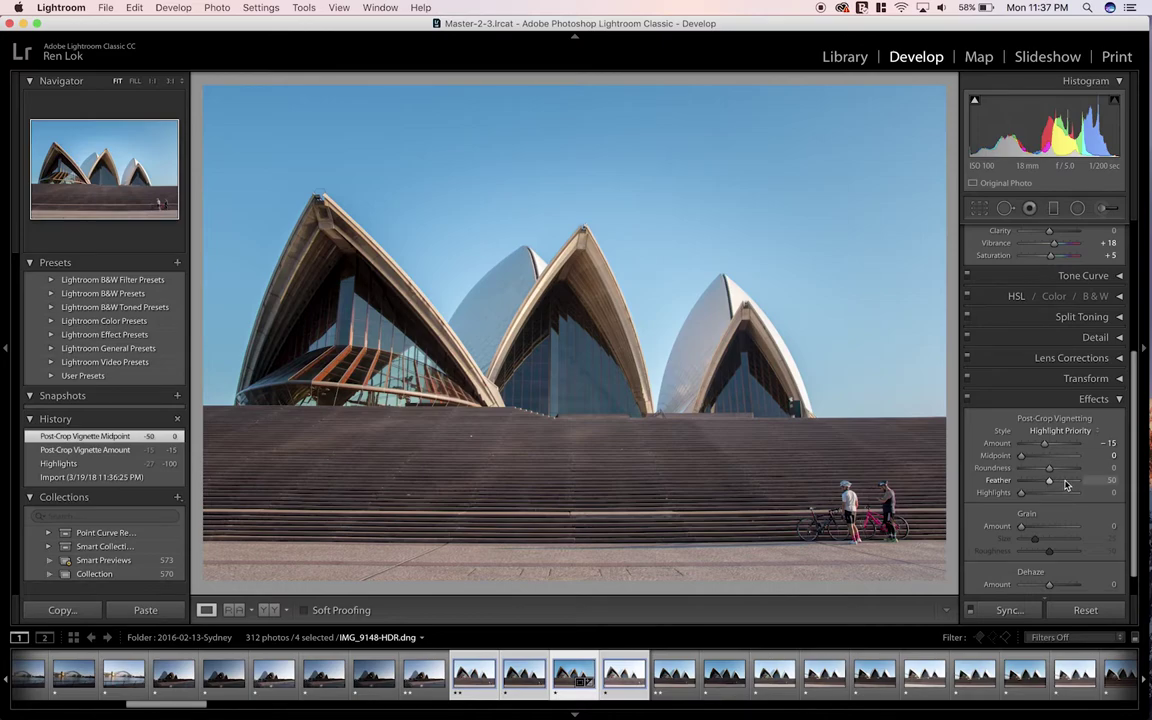
left_click_drag(1049, 481, 1077, 481)
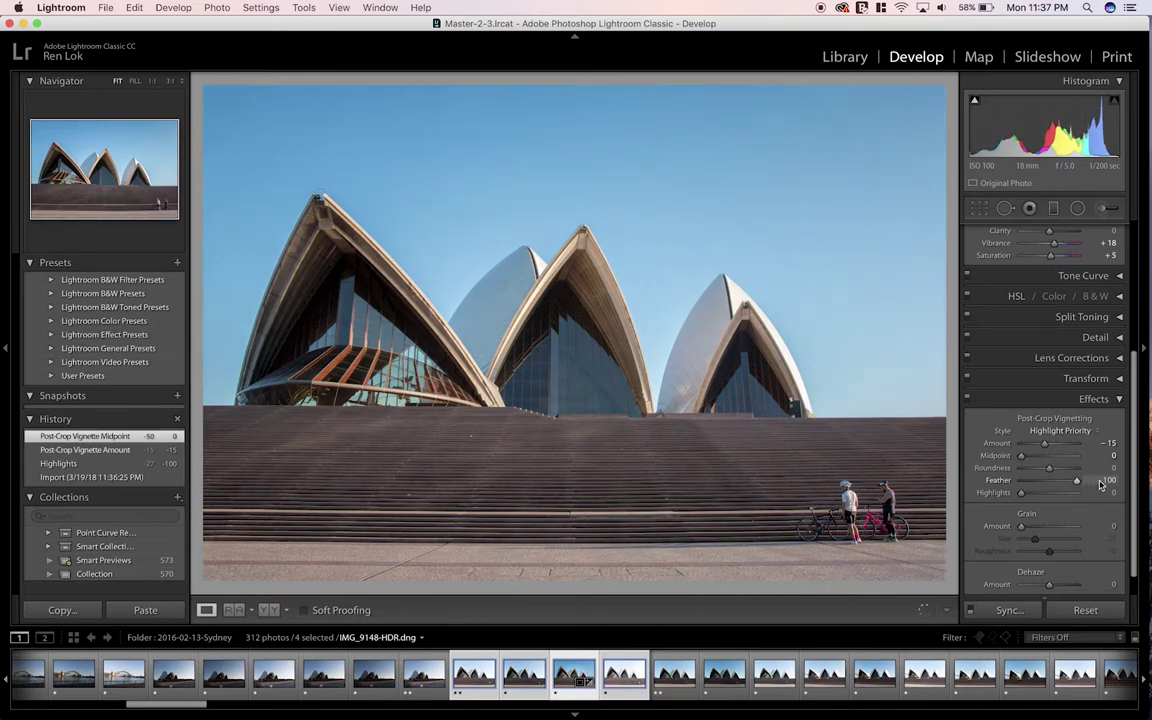
Step: Raise Clarity to +30 in the Basic panel
left_click(1086, 284)
left_click(1087, 282)
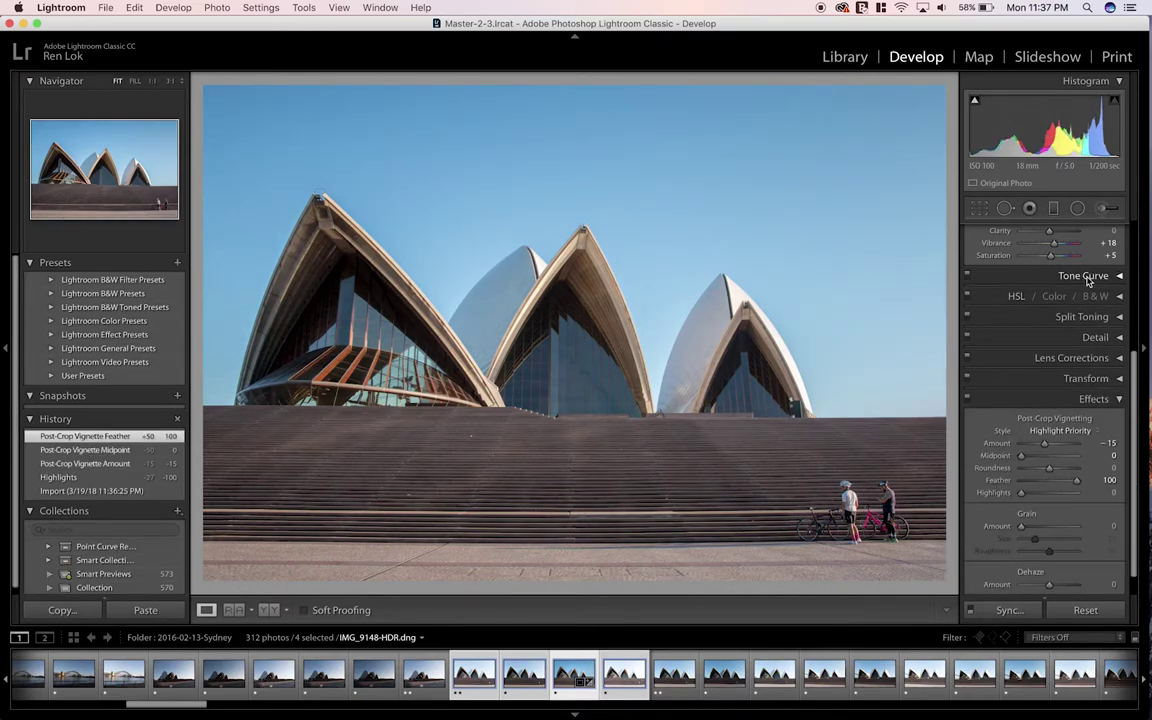
scroll(1085, 300, "up", 3)
scroll(1075, 340, "up", 3)
scroll(1065, 400, "up", 3)
scroll(1057, 440, "up", 1)
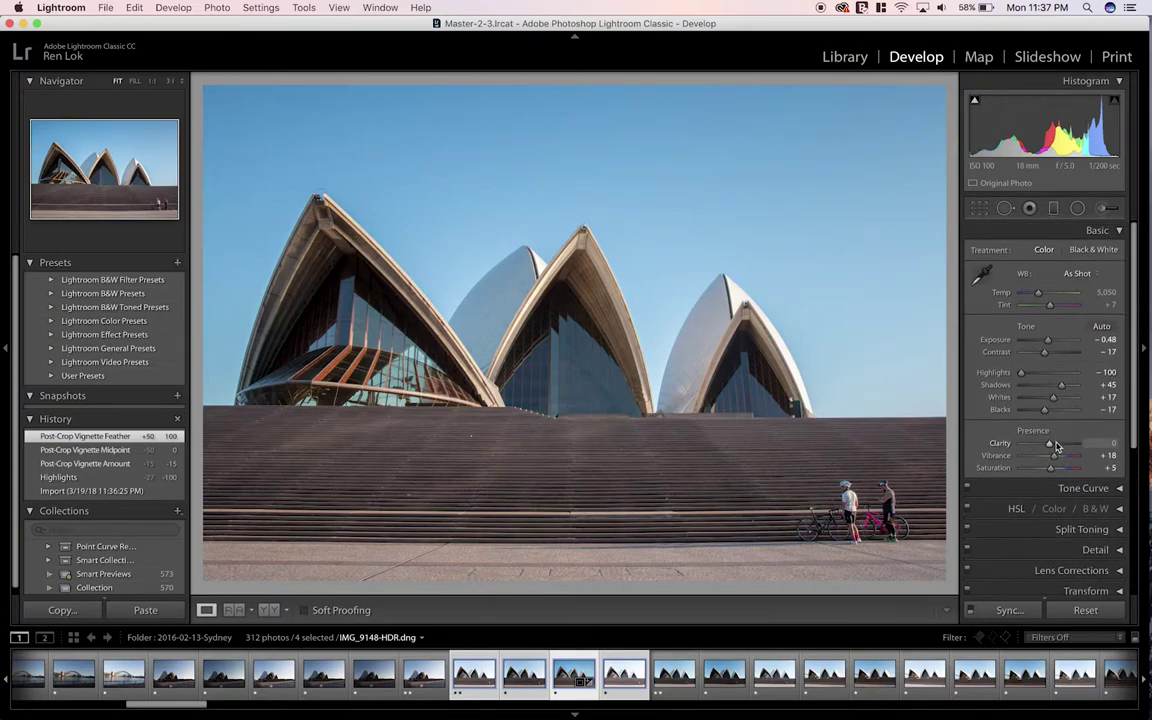
left_click_drag(1057, 446, 1057, 447)
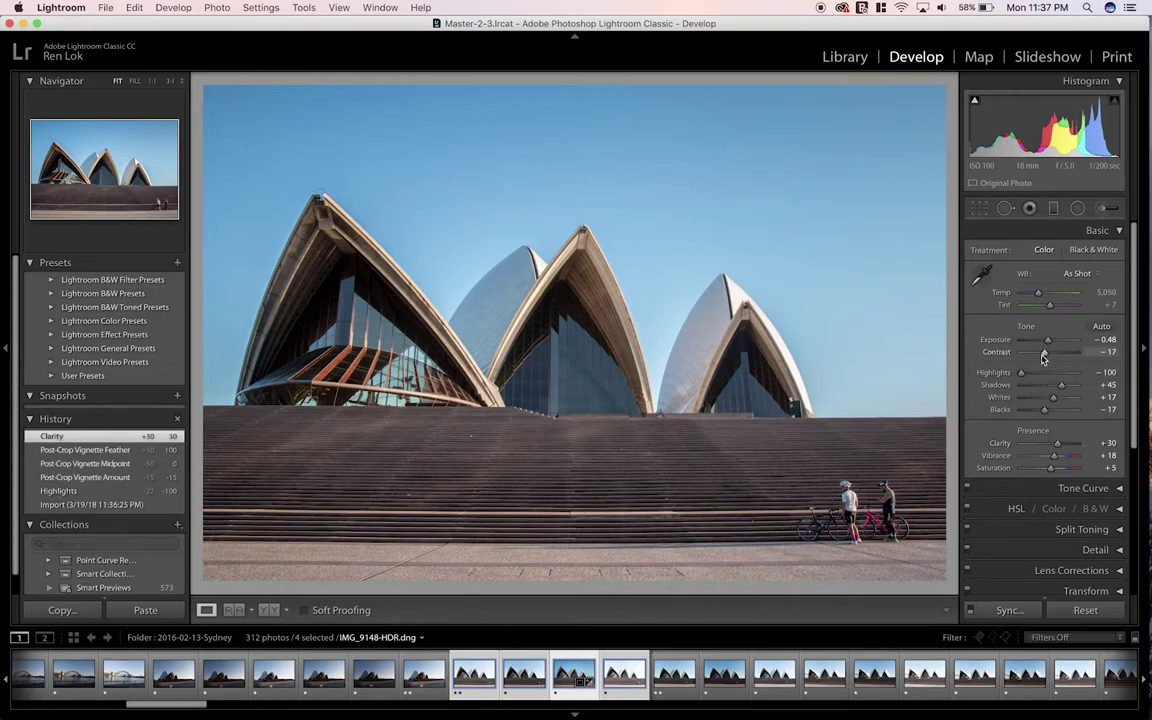
Step: Set Contrast +8, Exposure -0.28, Whites +52 and Vibrance +23
key("Up")
key("Up")
key("Up")
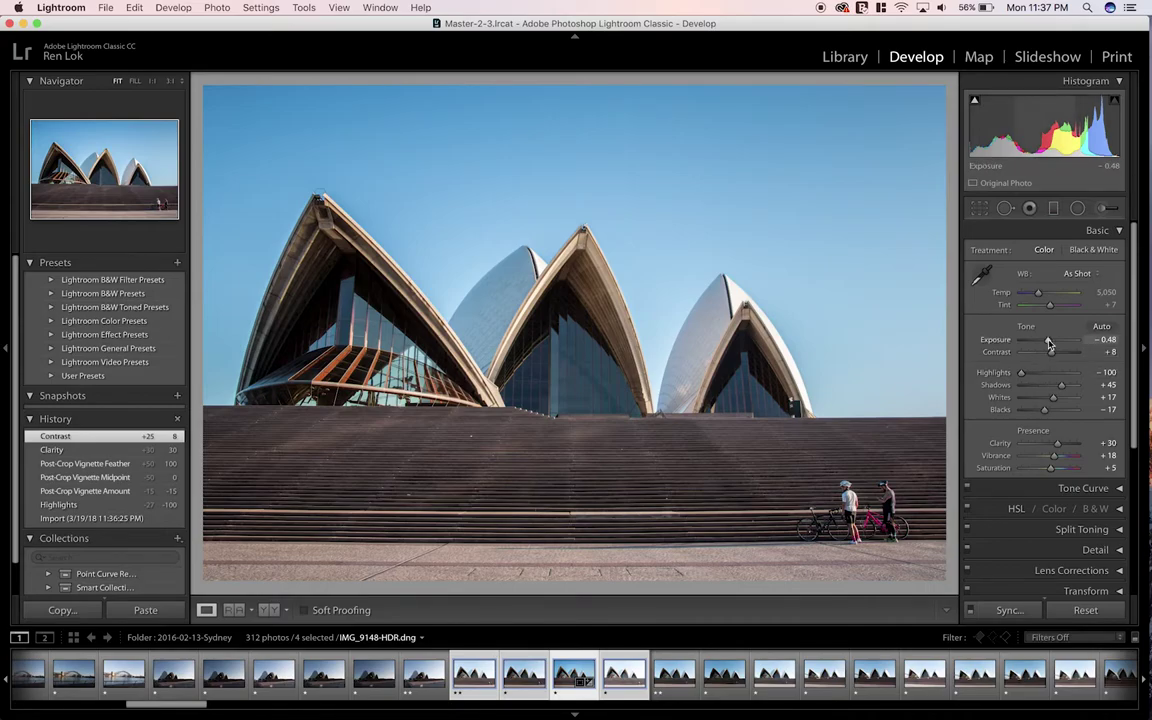
key("Up")
key("Up")
key("Up")
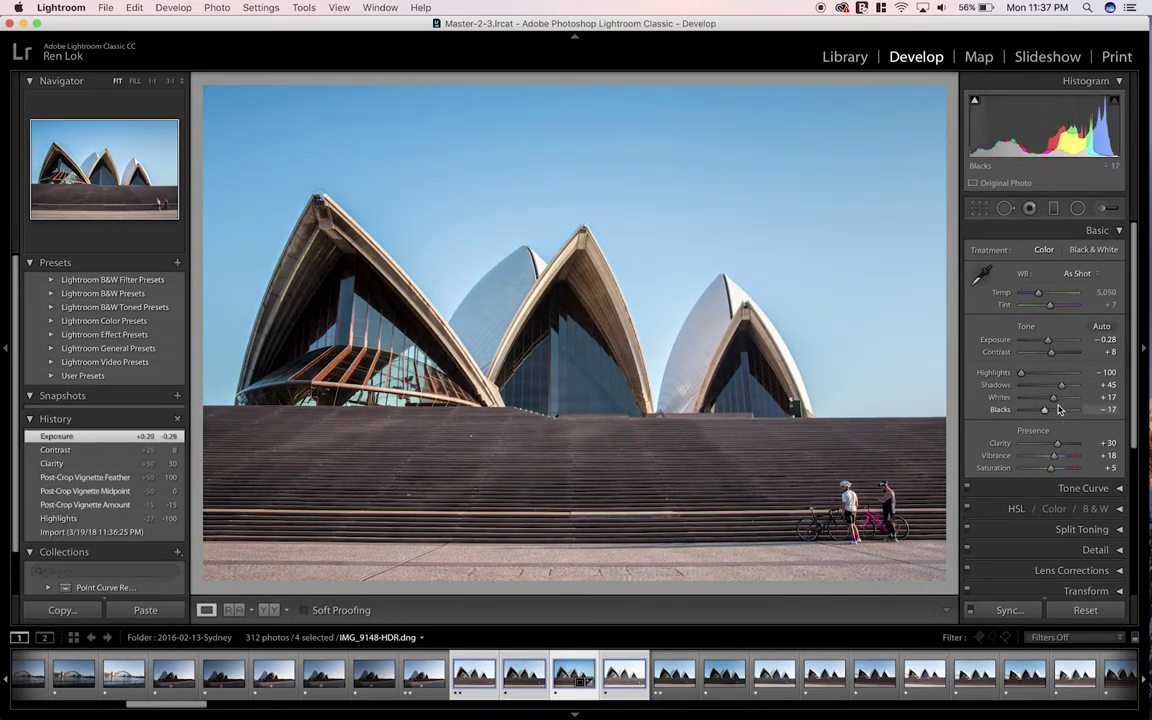
key("Up")
key("Up")
key("Up")
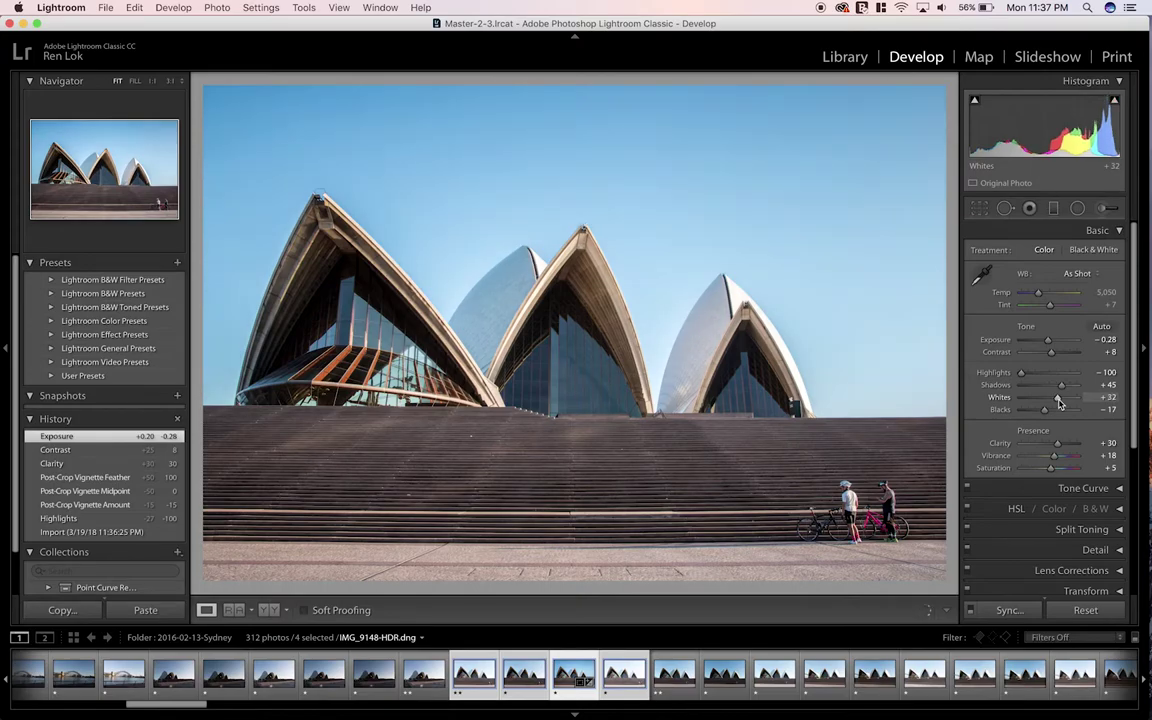
key("Up")
key("Up")
key("Up")
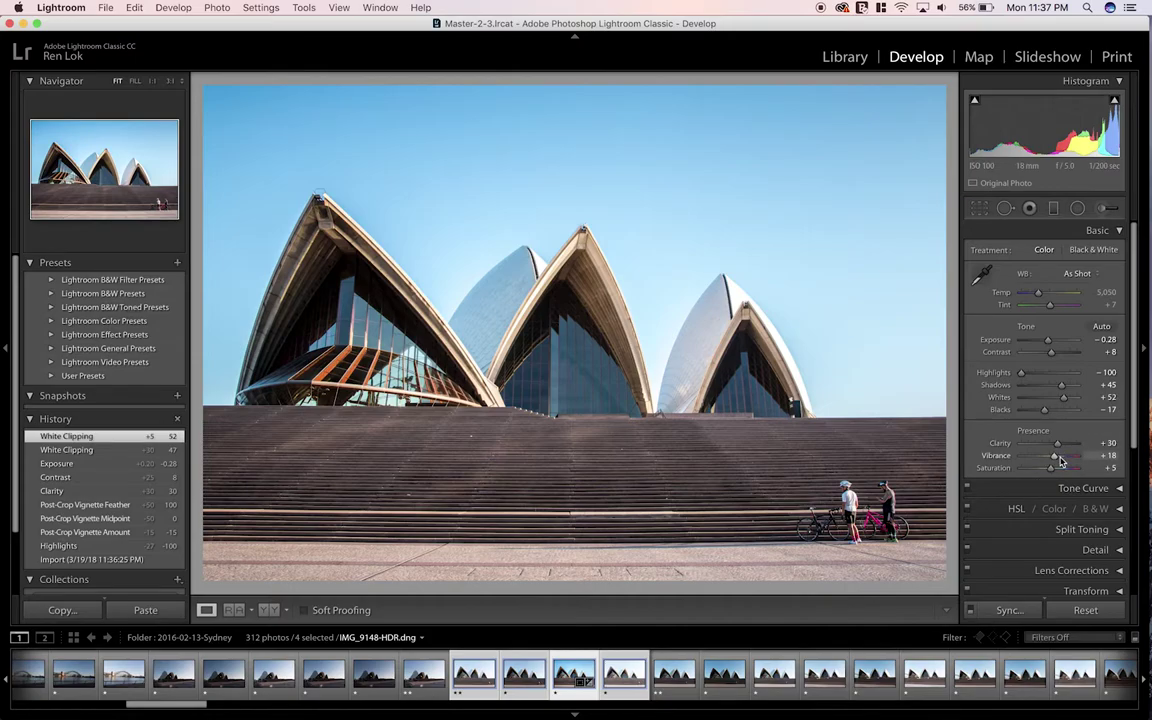
key("Up")
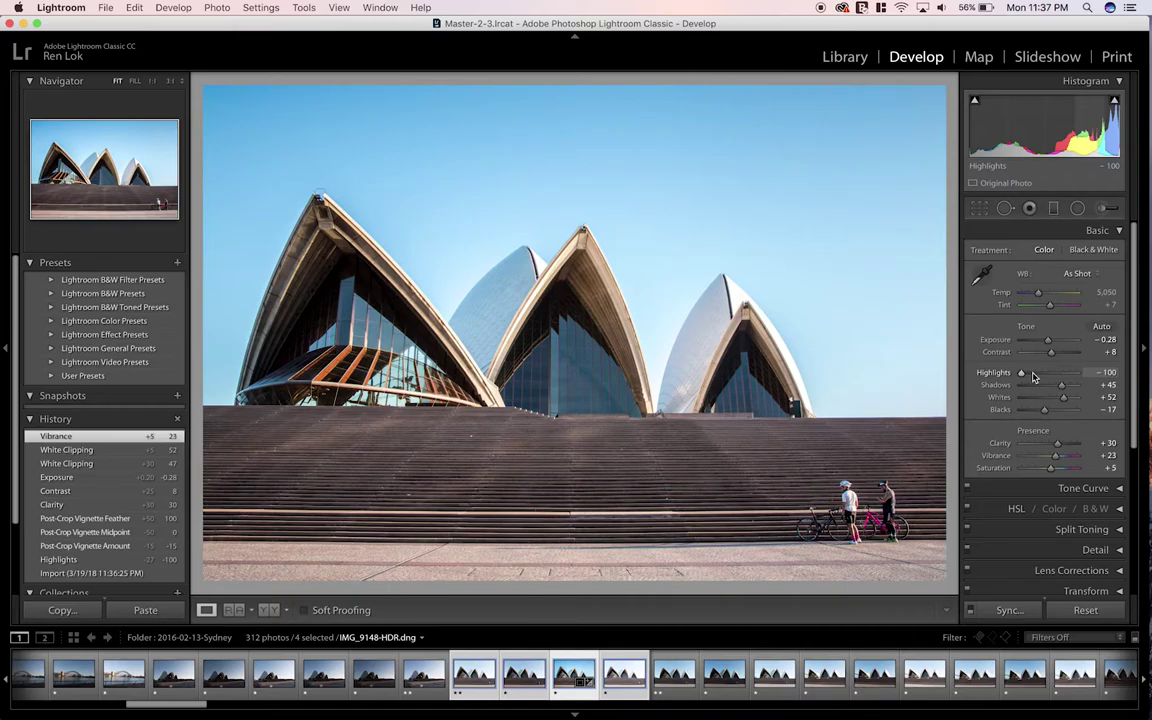
left_click(1088, 250)
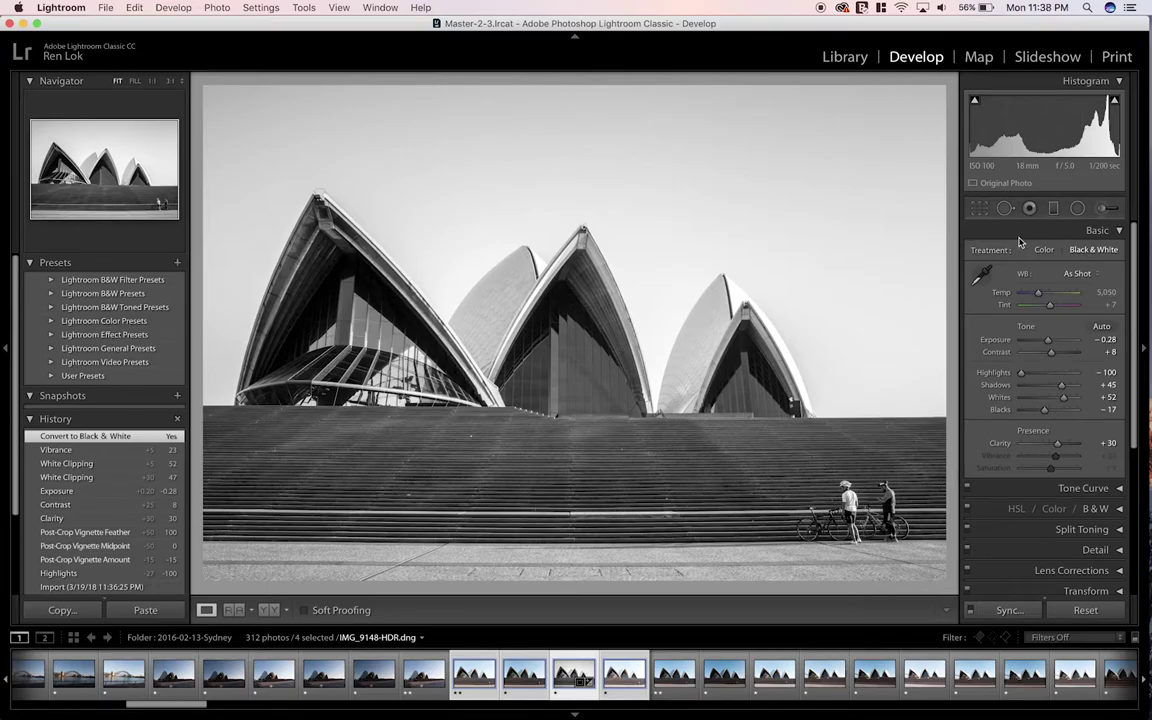
key("ctrl+z")
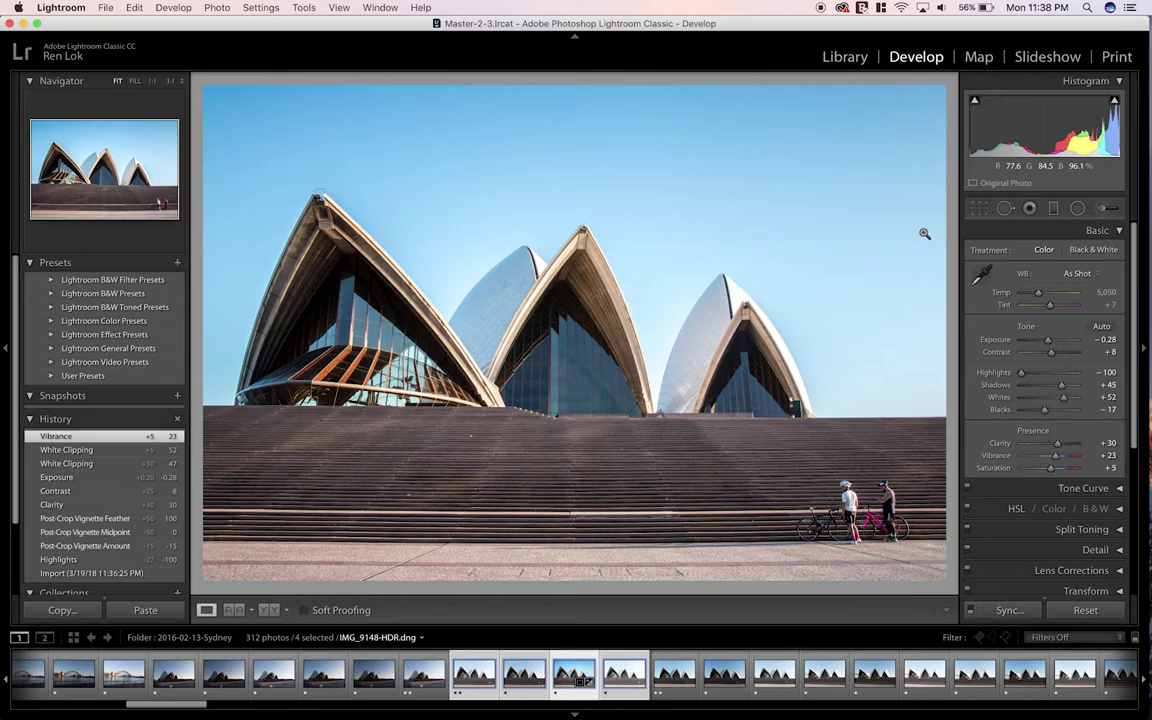
left_click(405, 290)
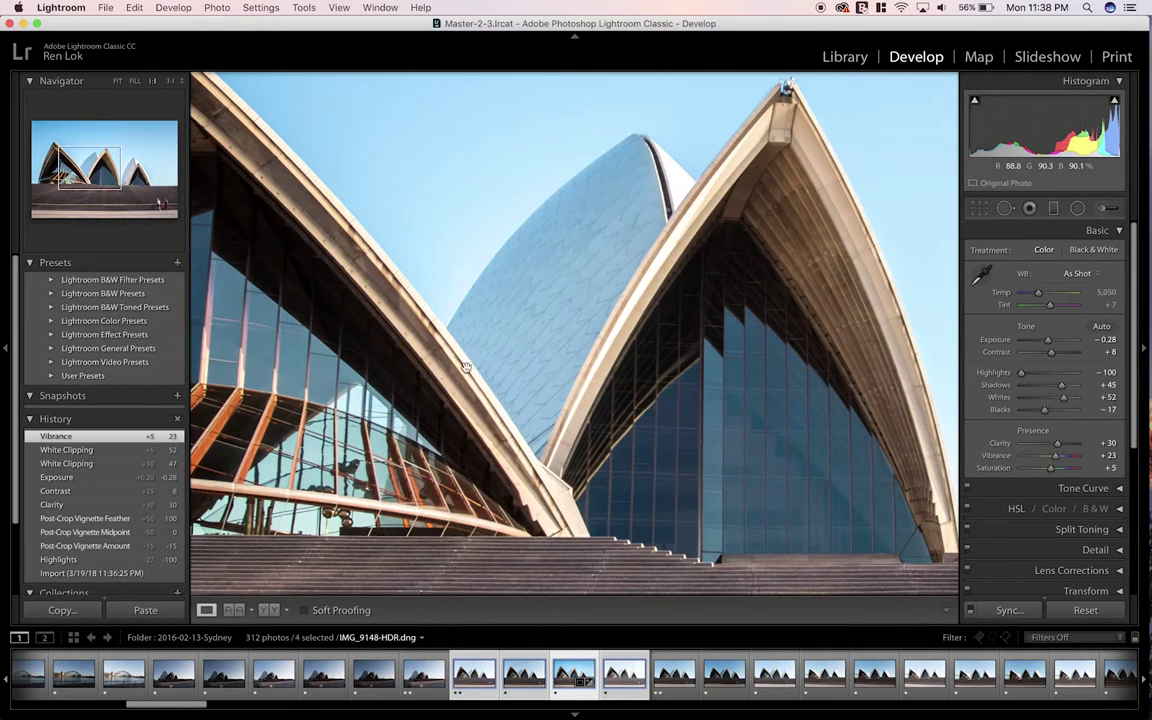
left_click_drag(466, 368, 715, 222)
left_click(715, 223)
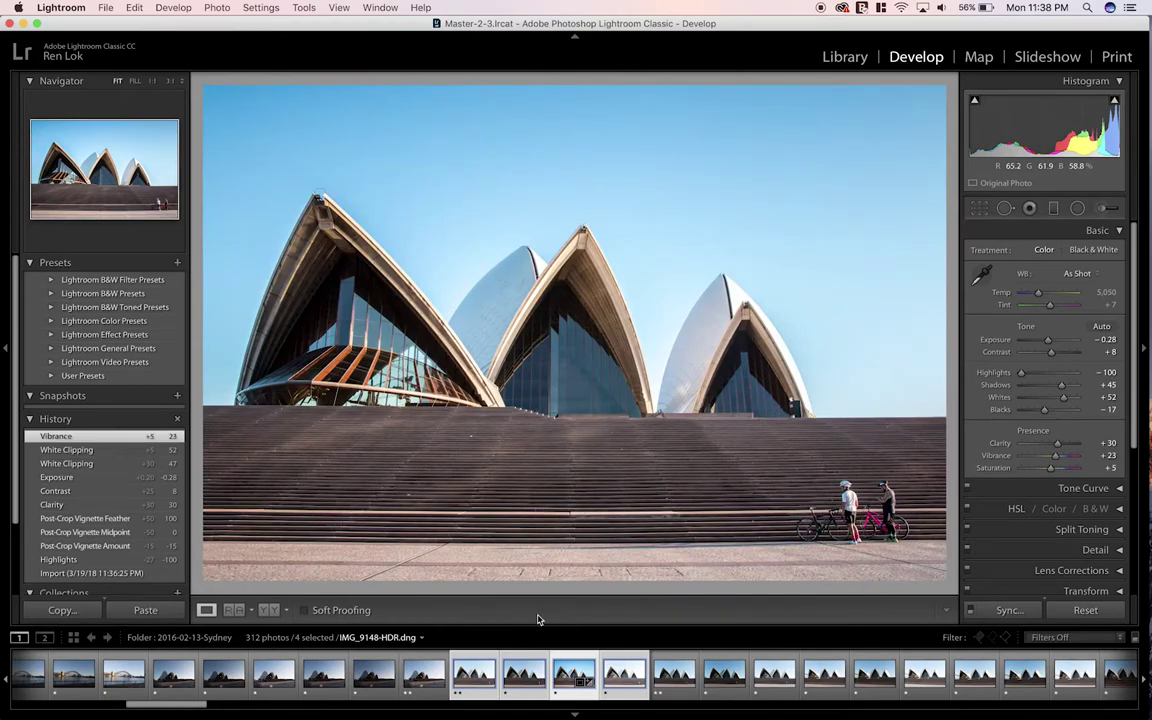
left_click(480, 678)
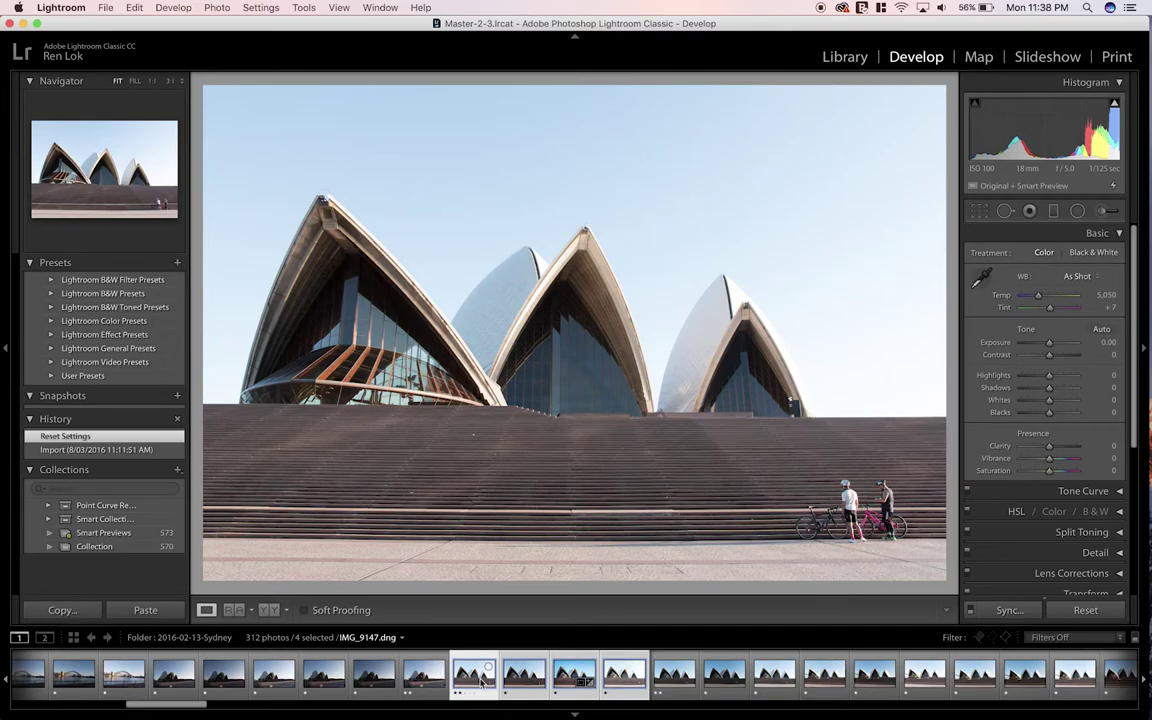
key("Left")
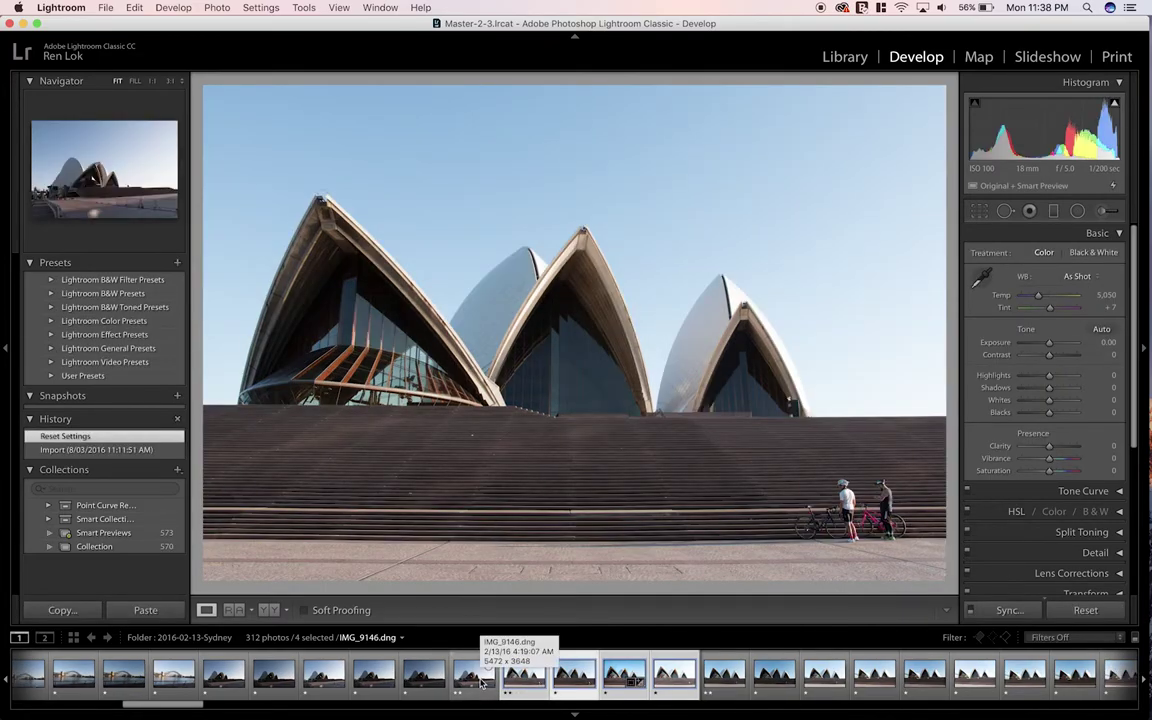
left_click(480, 683)
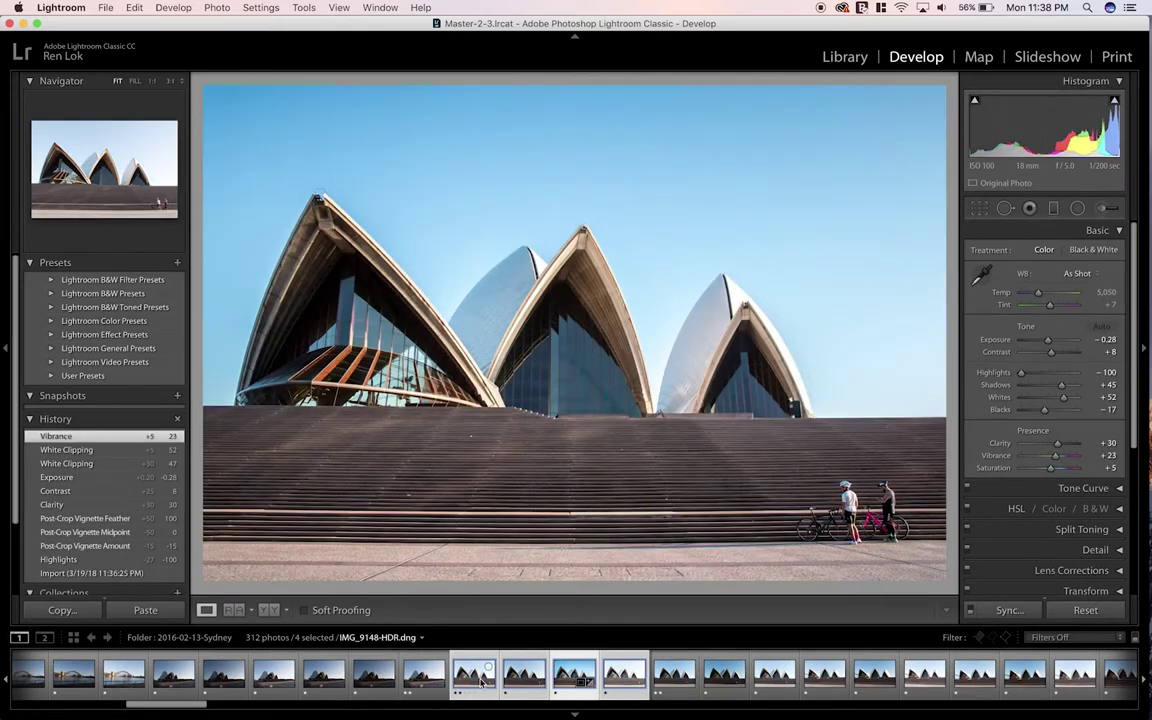
left_click(480, 683)
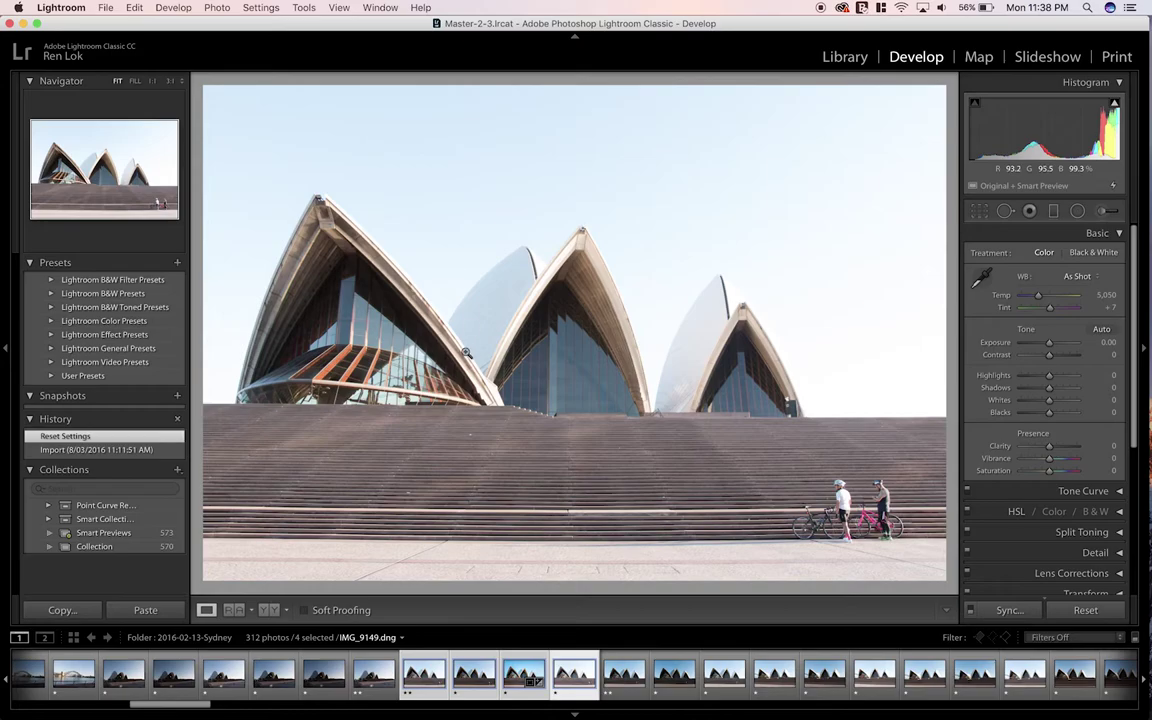
left_click(547, 672)
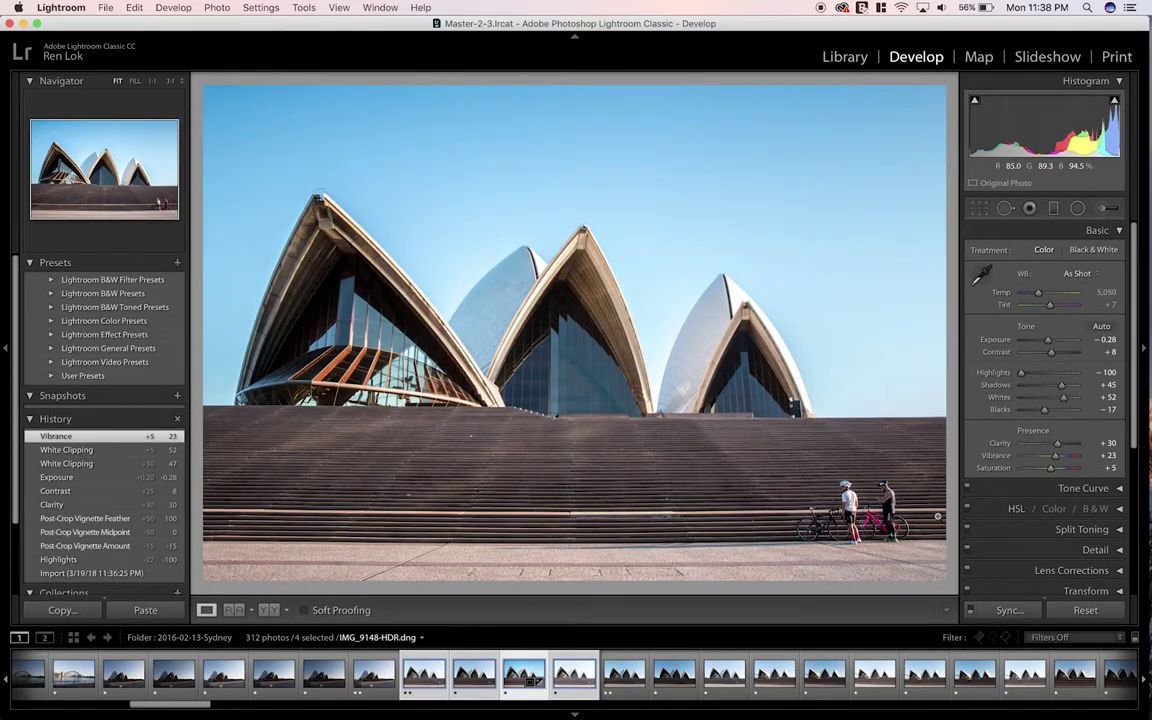
Step: Try darker Blue luminance, reset it to zero, and cool Temp to 4,750
left_click(1054, 508)
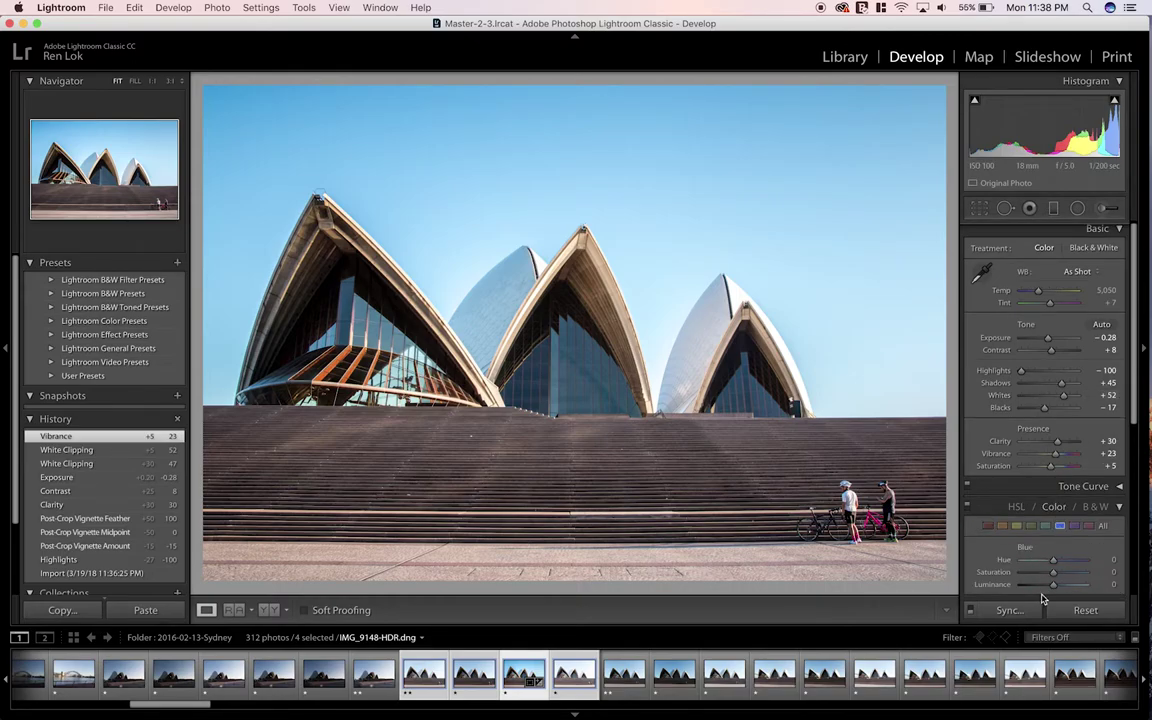
left_click(1060, 526)
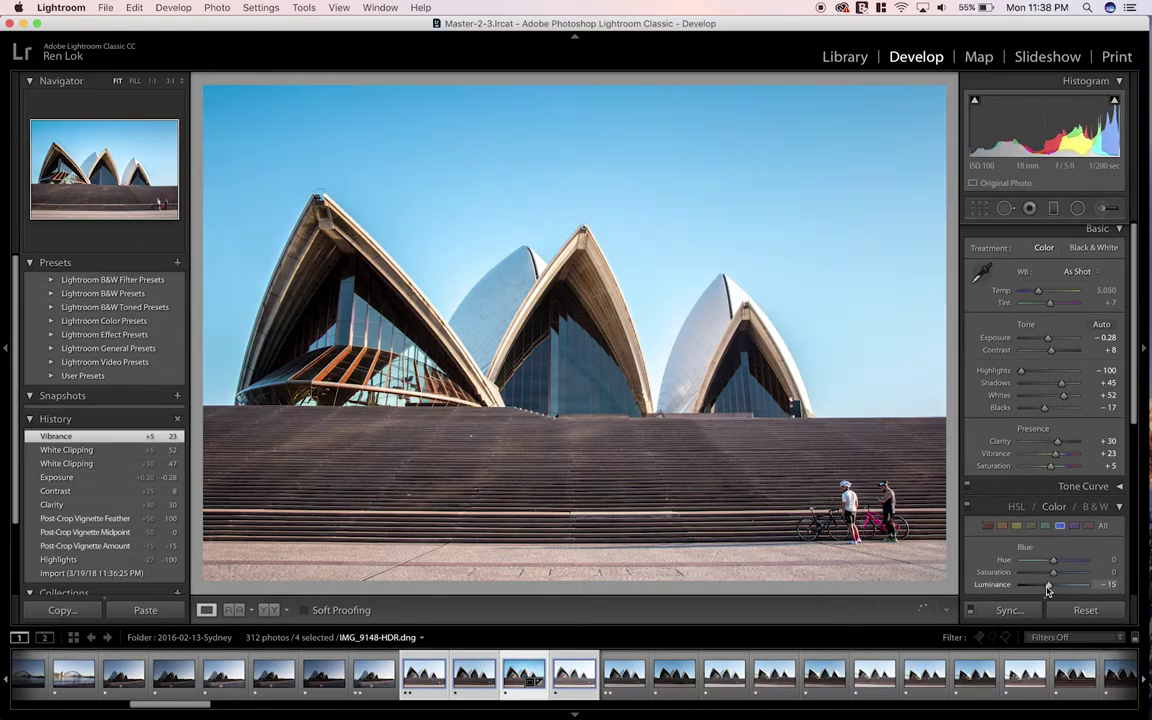
left_click_drag(1050, 585, 1045, 585)
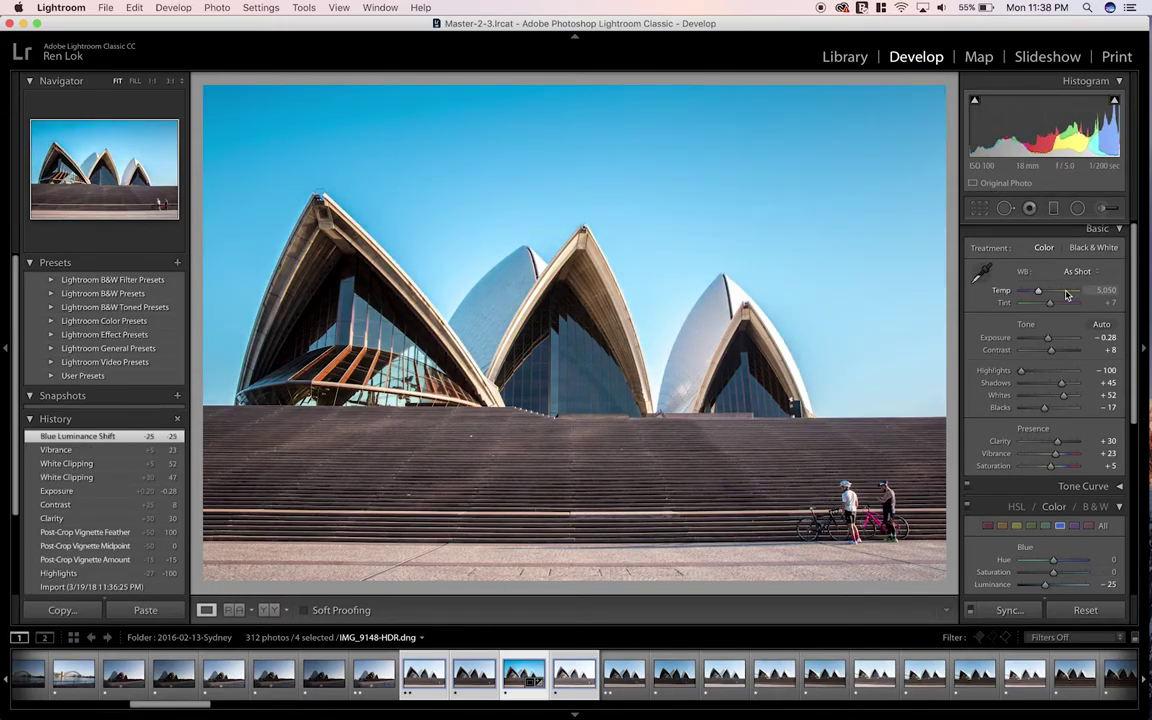
double_click(1048, 585)
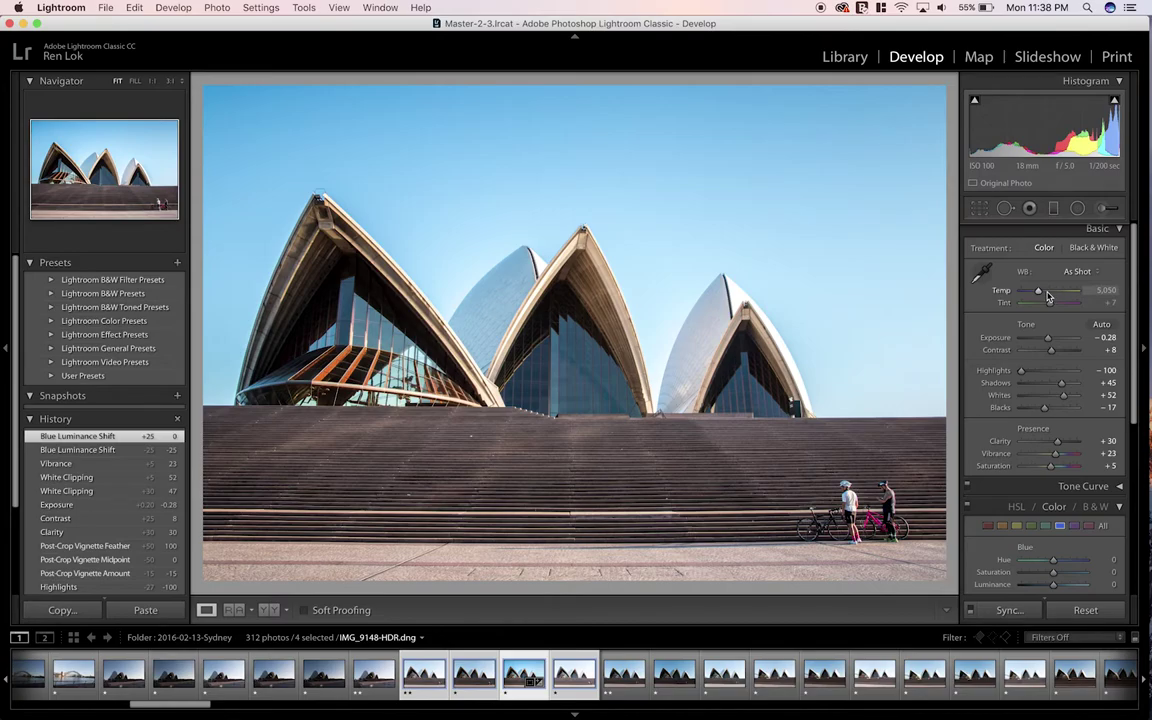
scroll(1048, 296, "down", 2)
scroll(1048, 296, "down", 1)
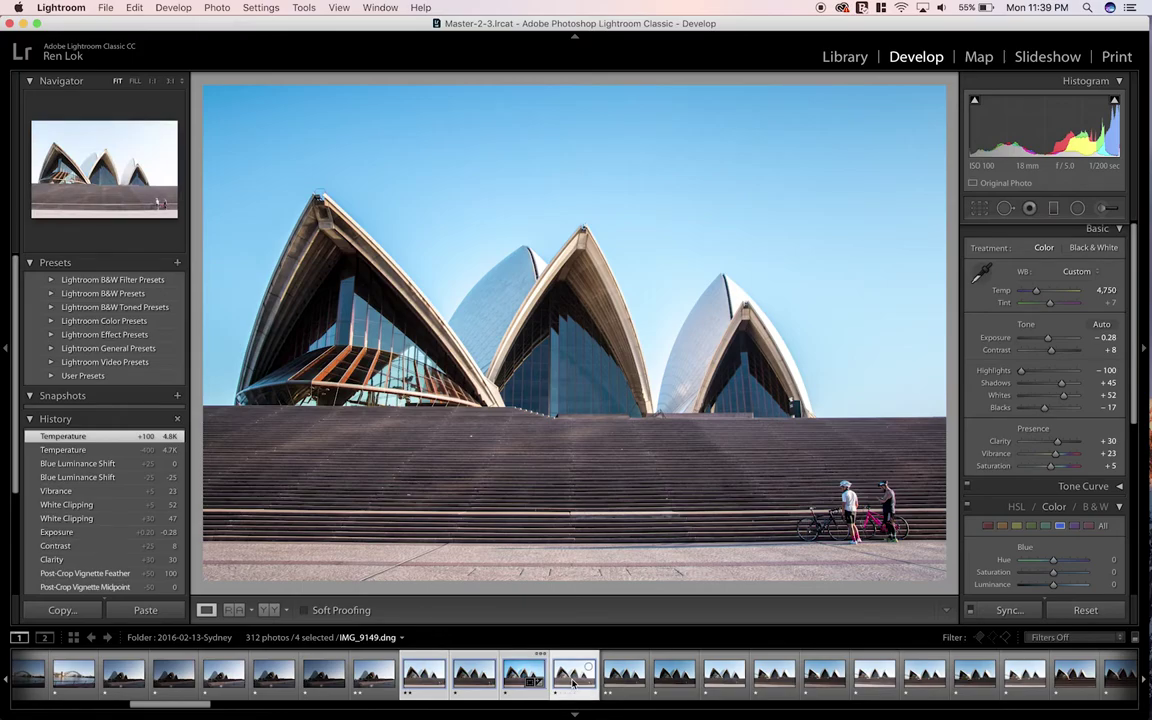
left_click(425, 676)
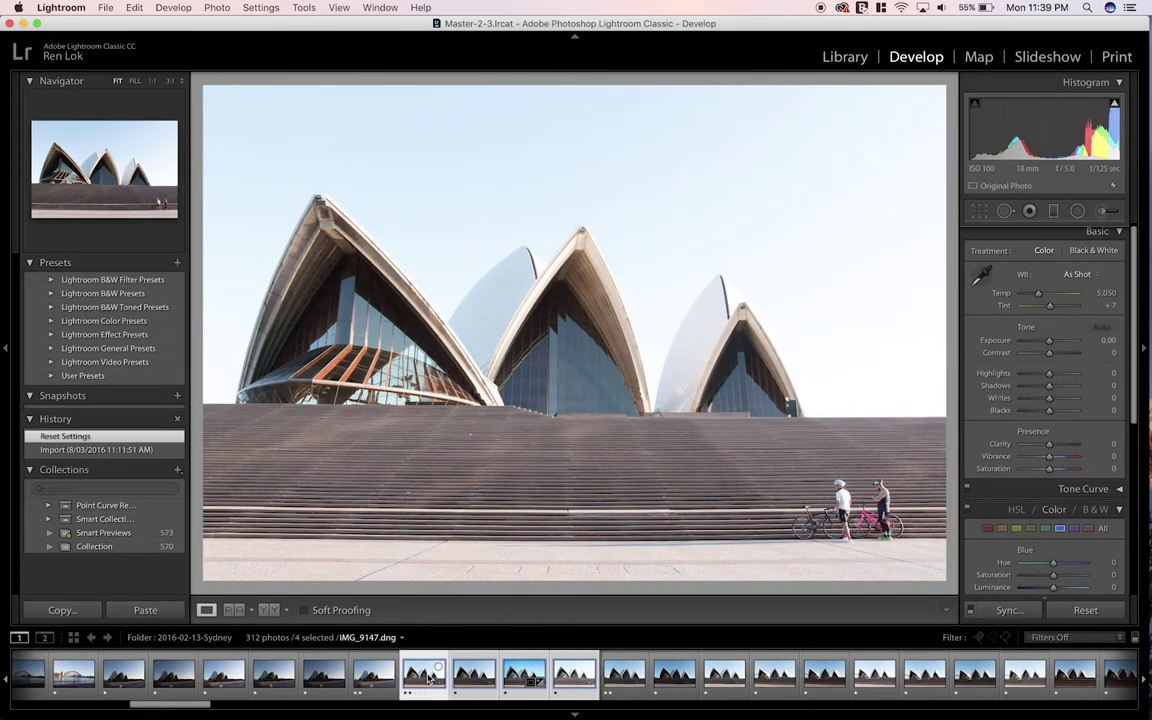
key("Right")
key("Right")
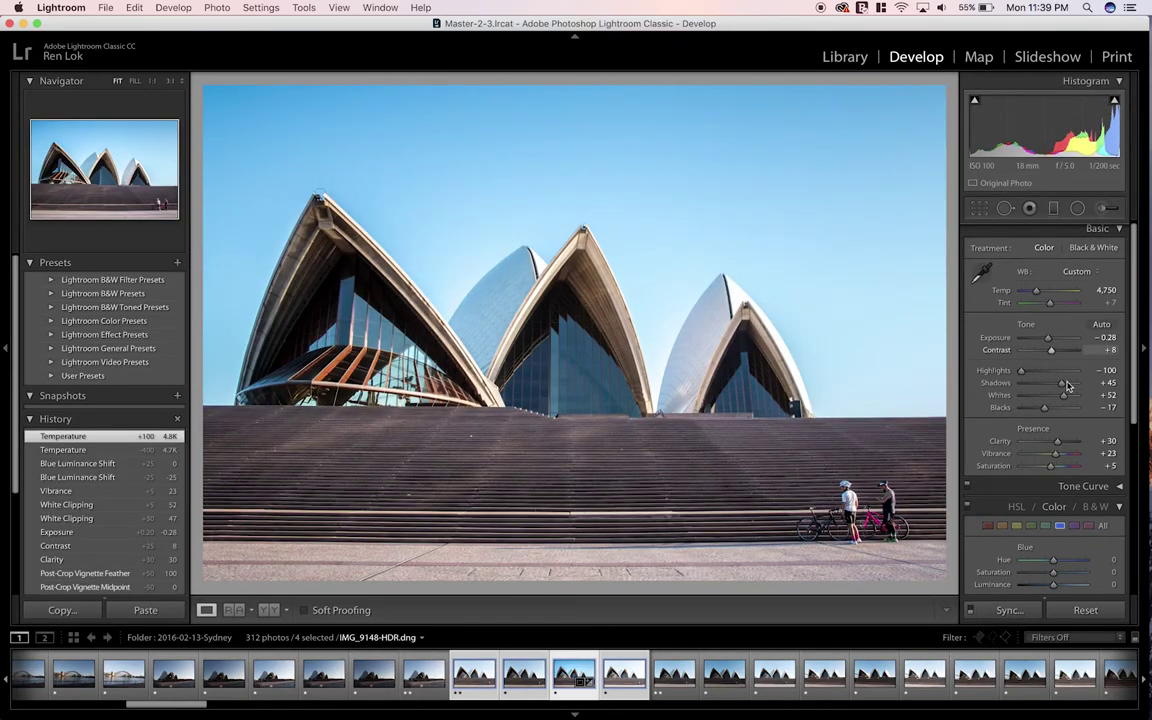
mouse_move(1055, 453)
left_mouse_down()
mouse_move(1035, 455)
mouse_move(1041, 468)
left_mouse_up()
key("super+z")
key("super+z")
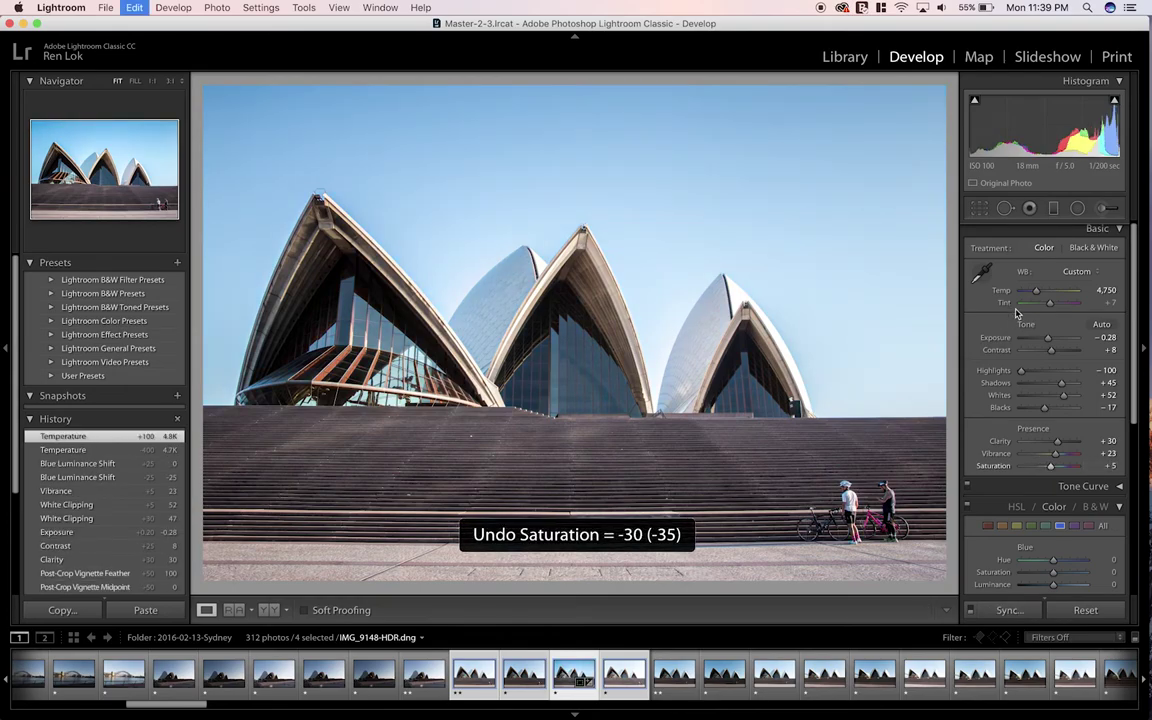